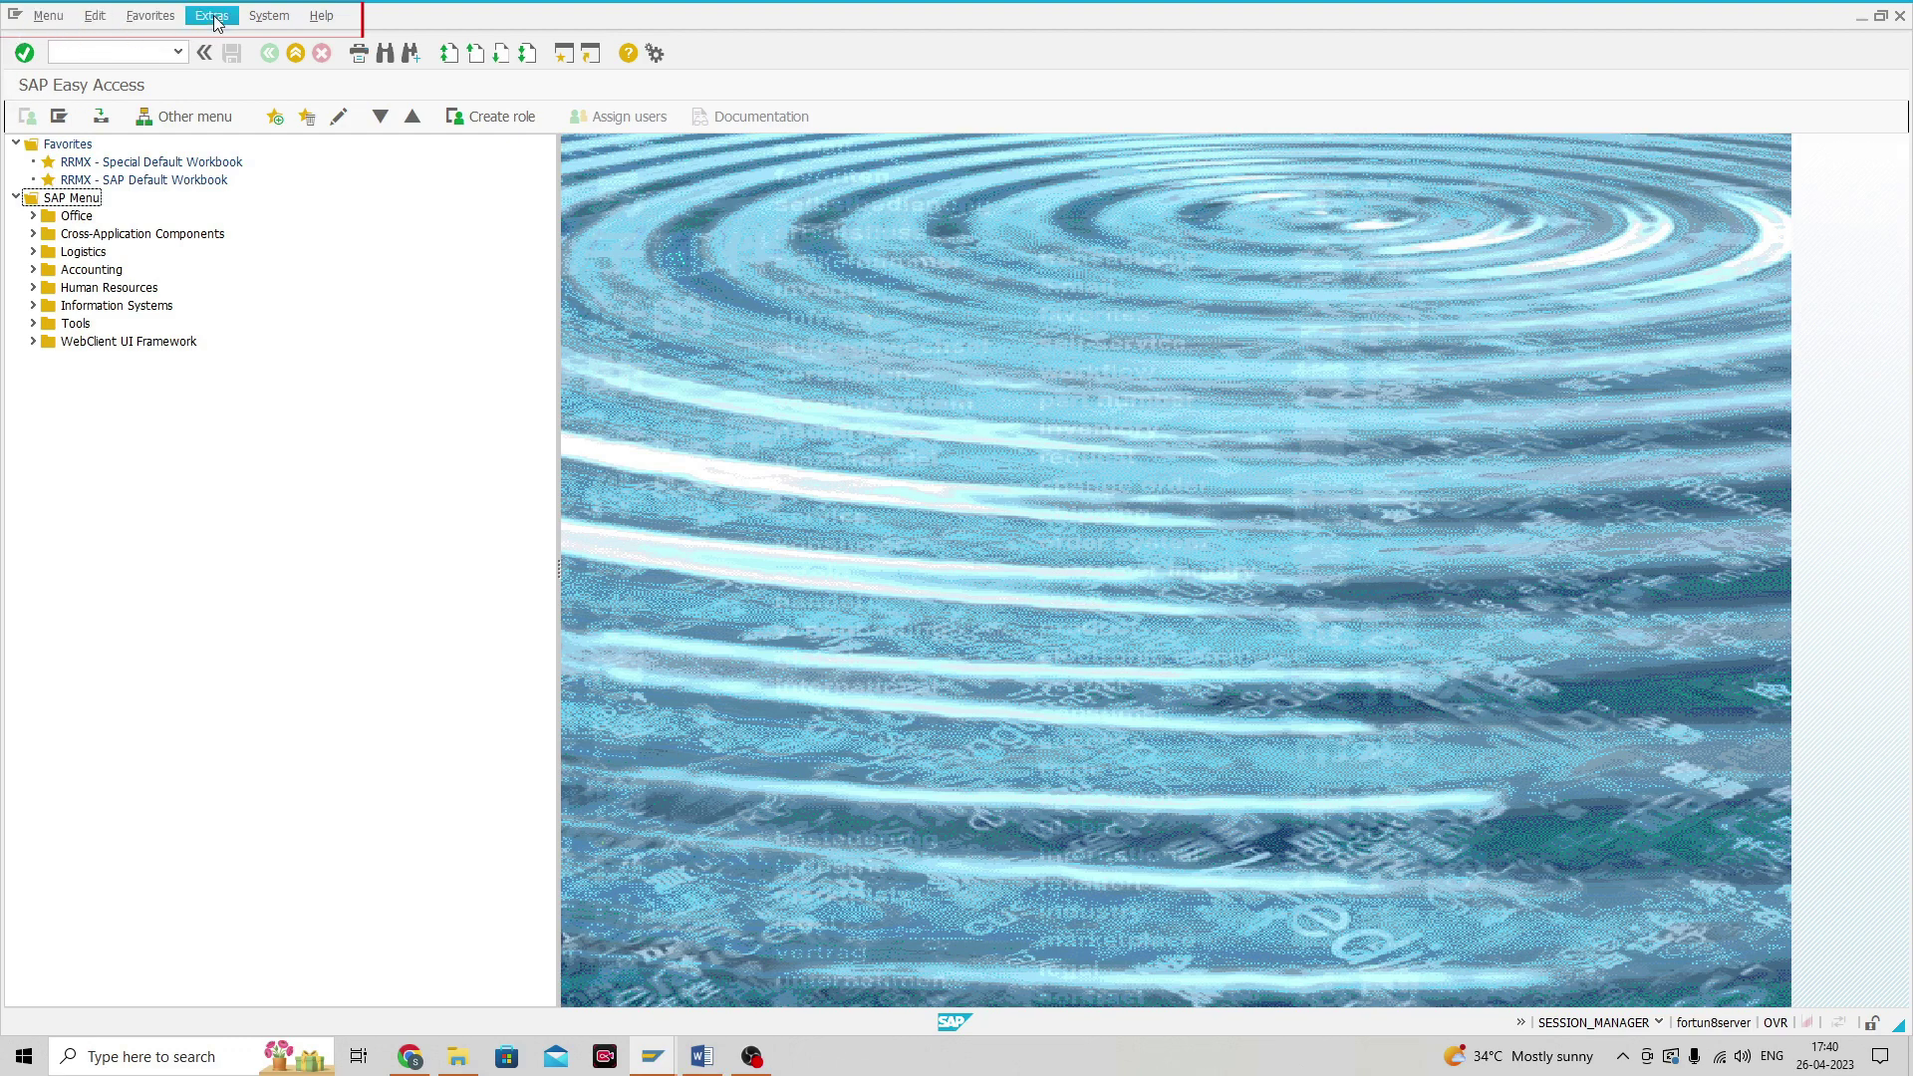
Run transaction MM01 from the command field, then exit back to Easy Access
click(107, 55)
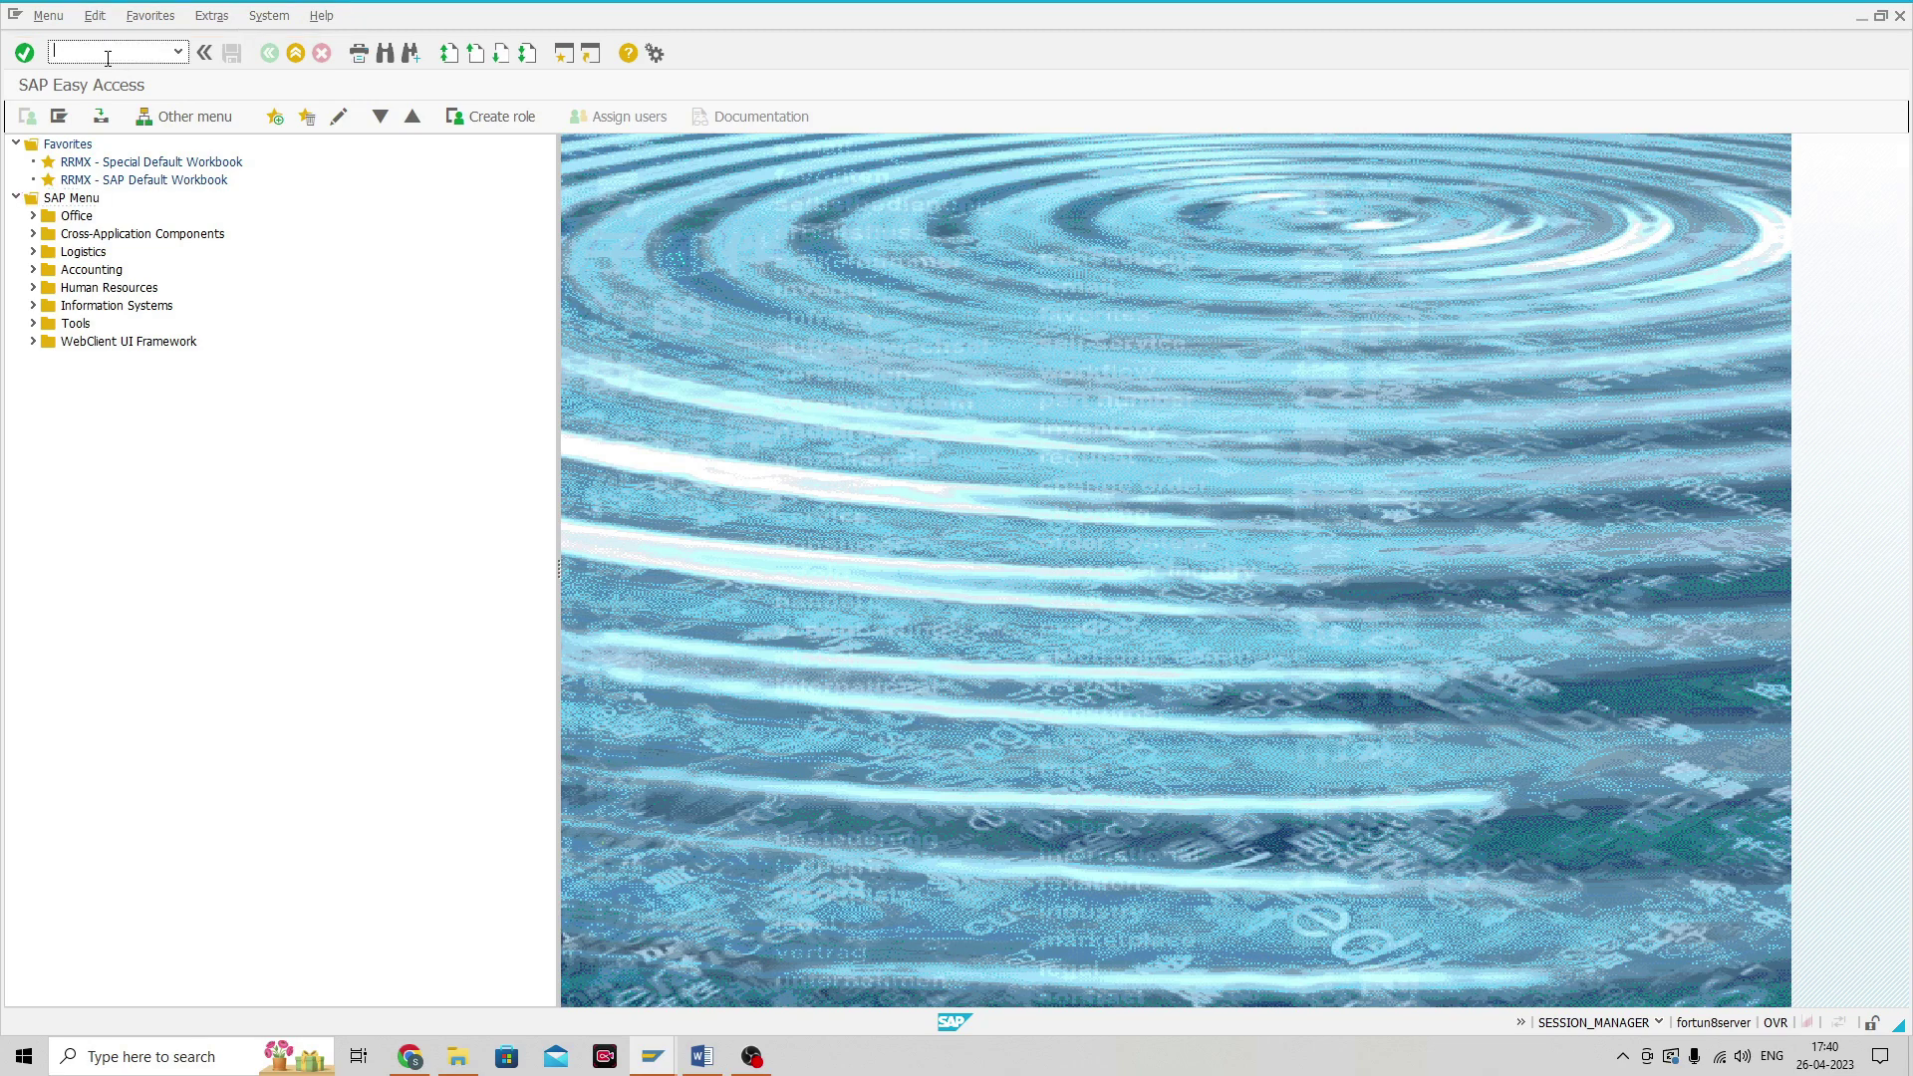
text(mm01)
key(Return)
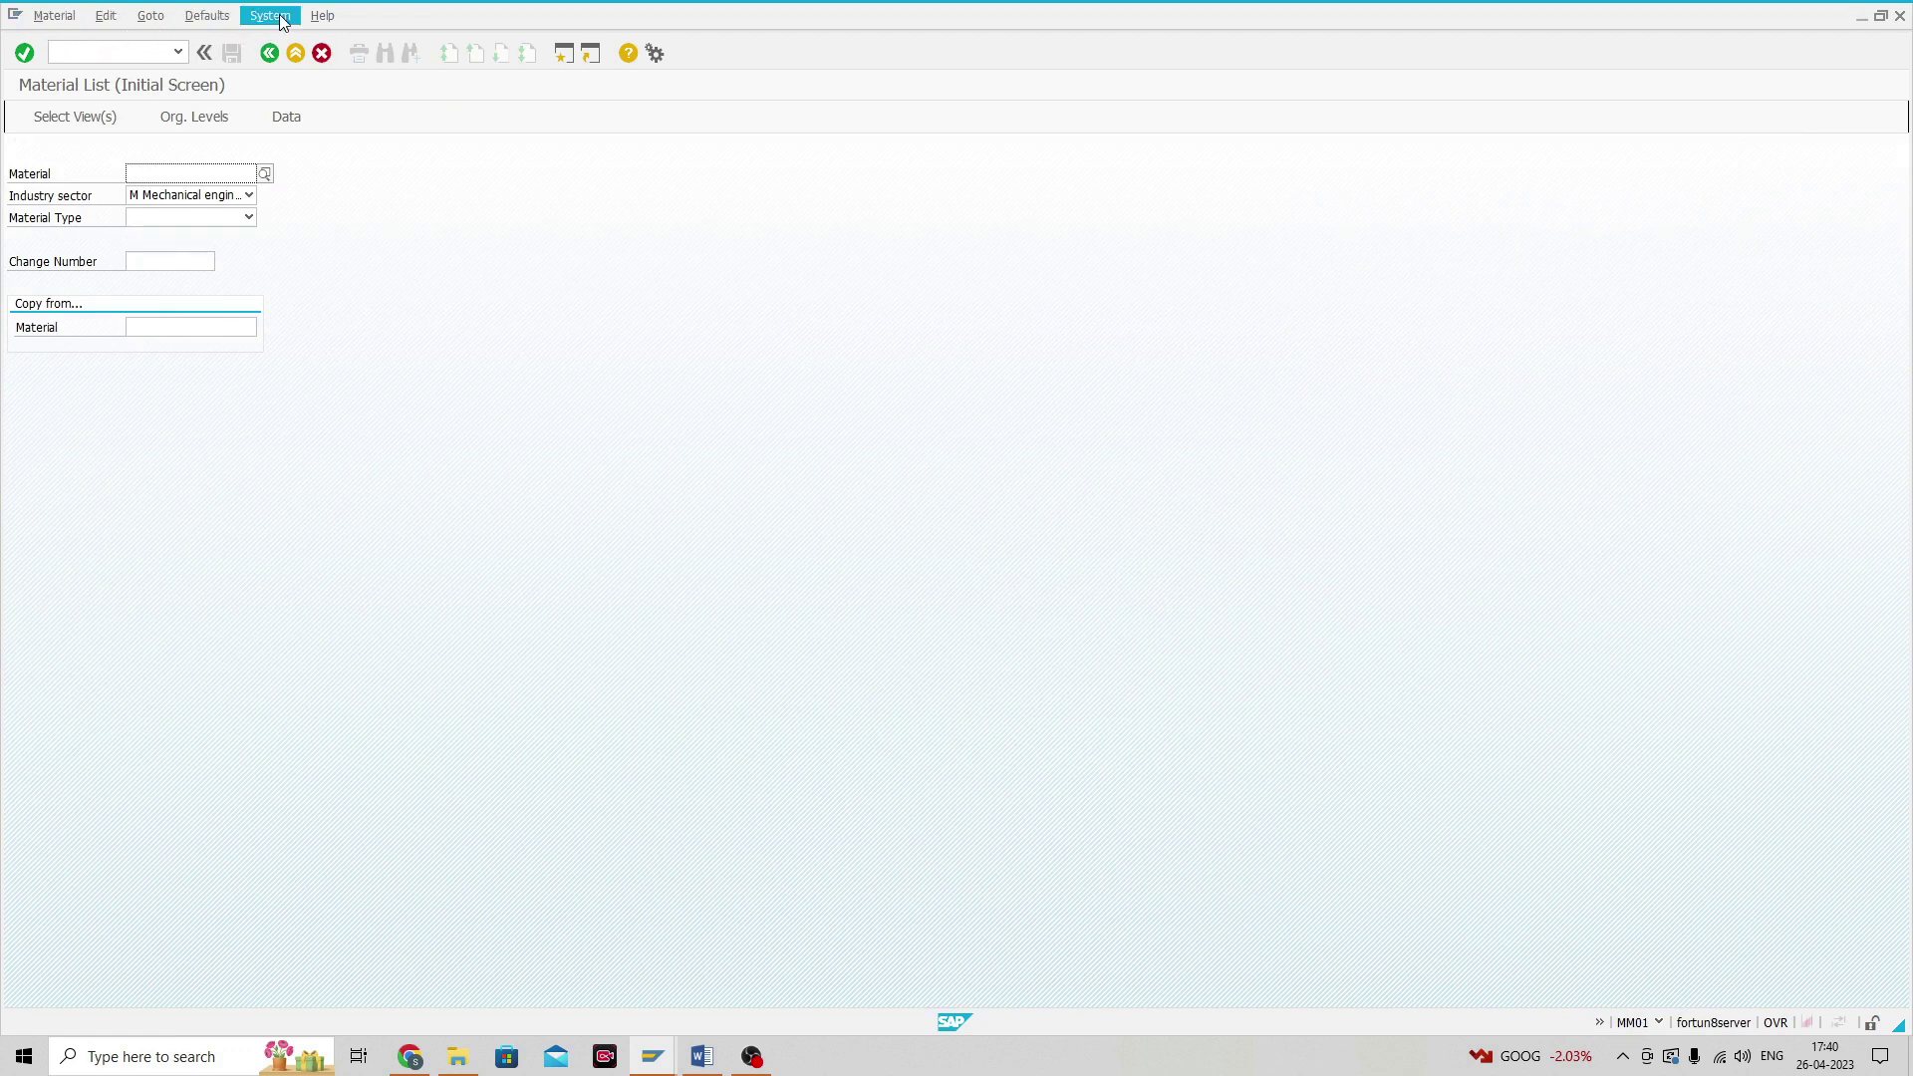
click(125, 52)
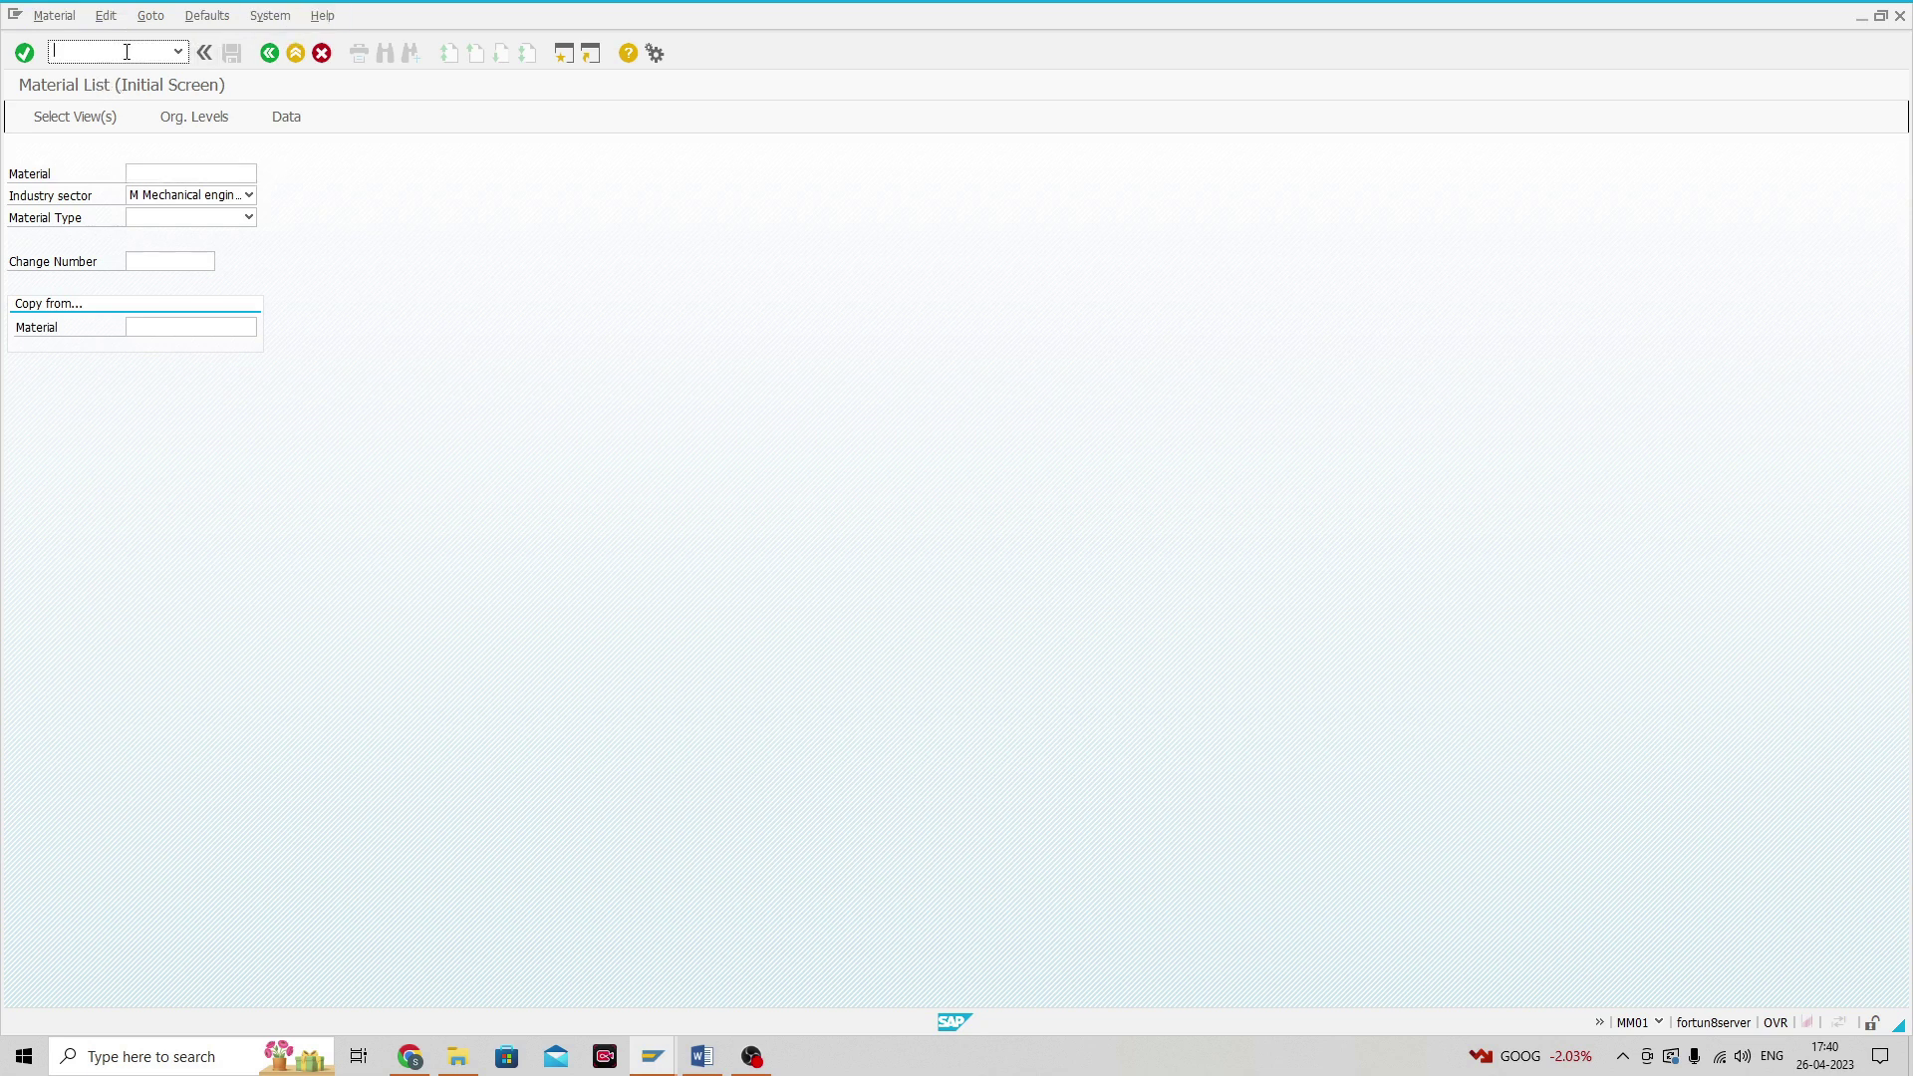
click(302, 55)
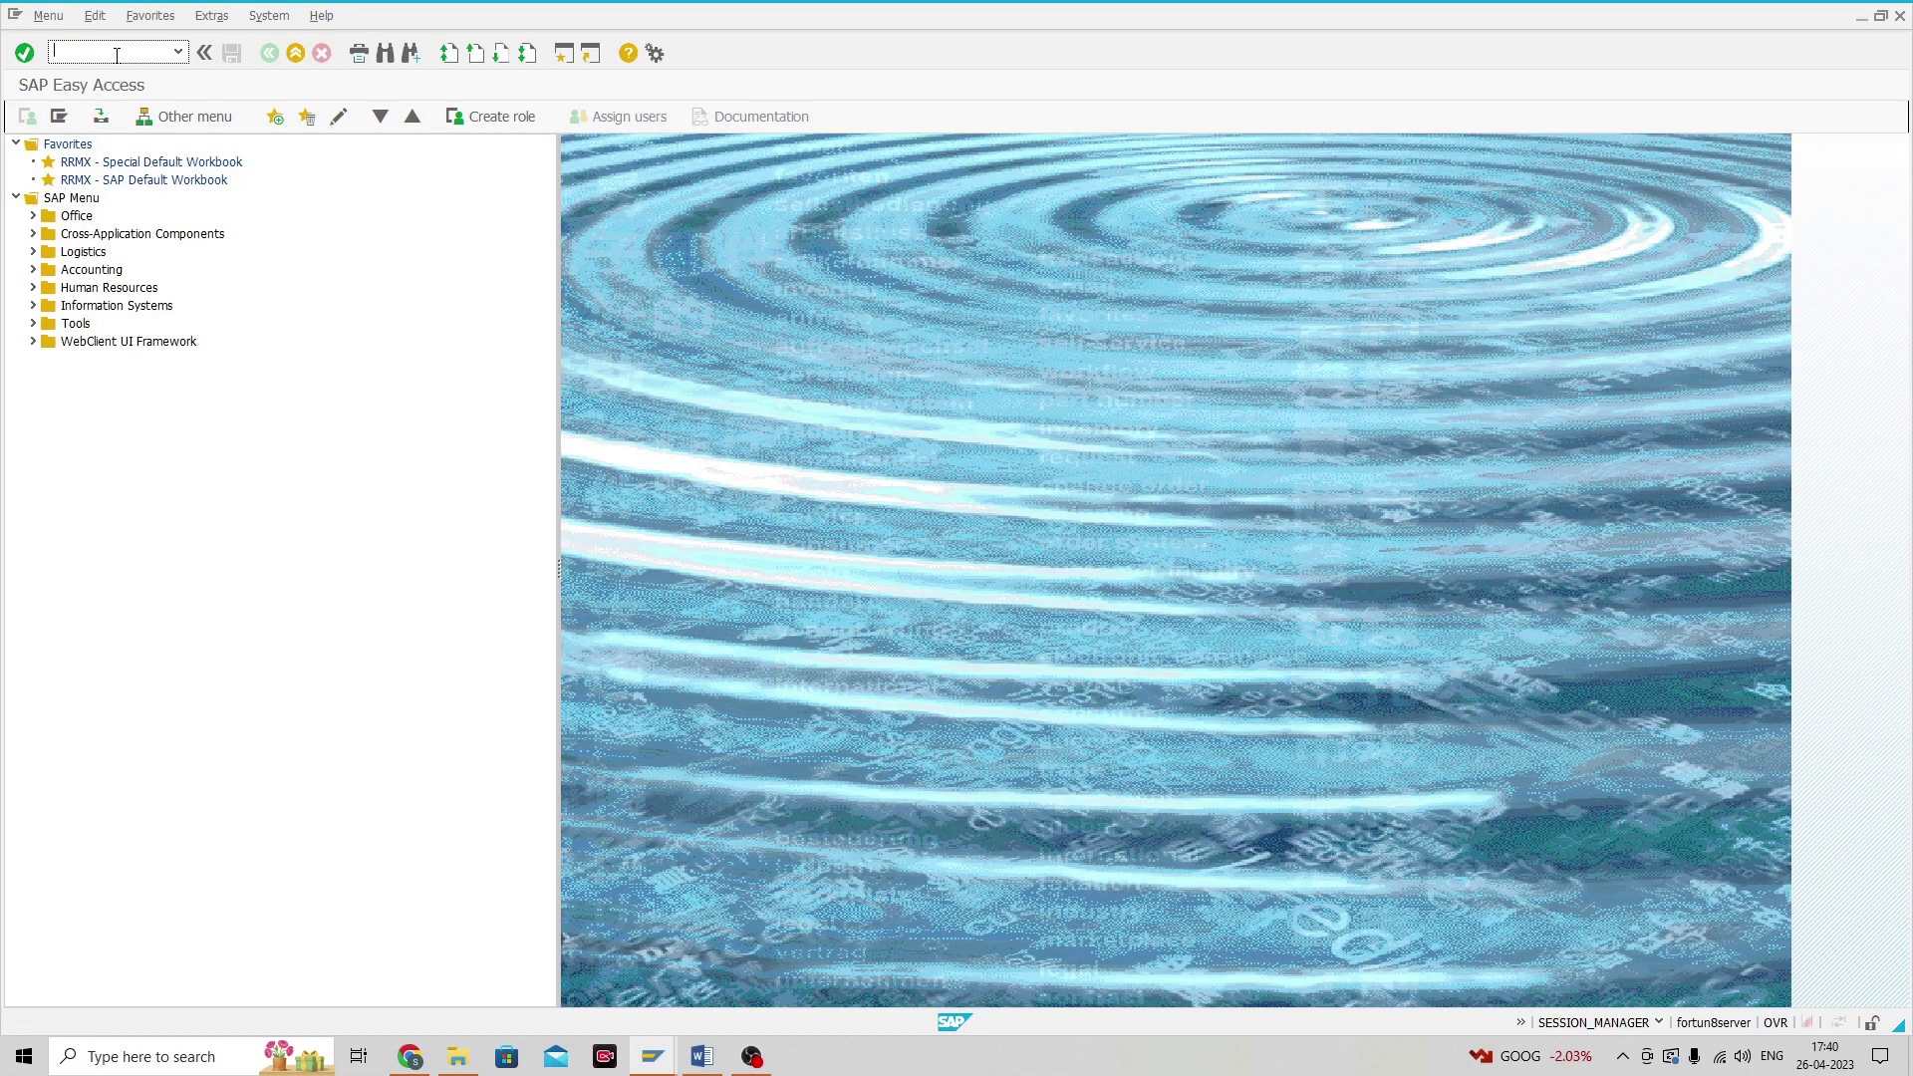
Run ME2L for purchasing documents per vendor, then return to Easy Access with /n
text(me2l)
key(Return)
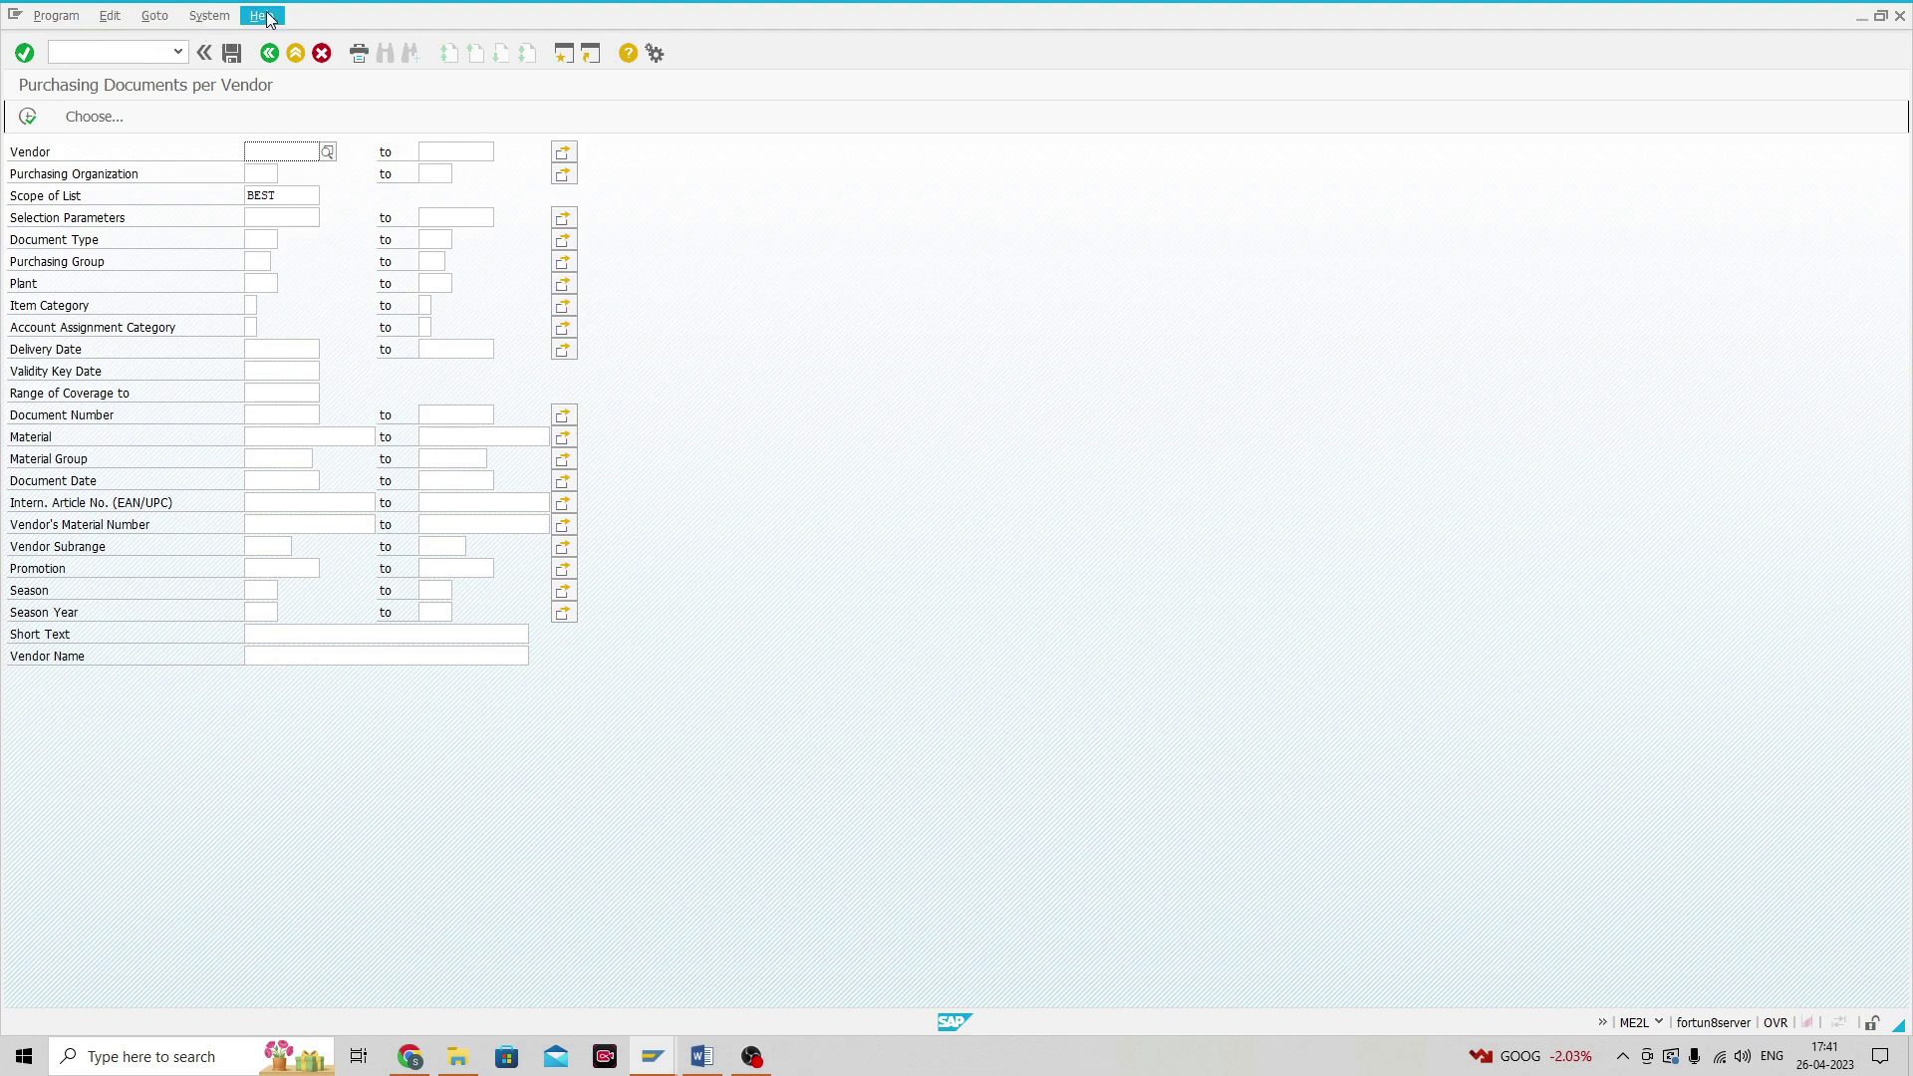
click(107, 51)
text(/n)
key(Return)
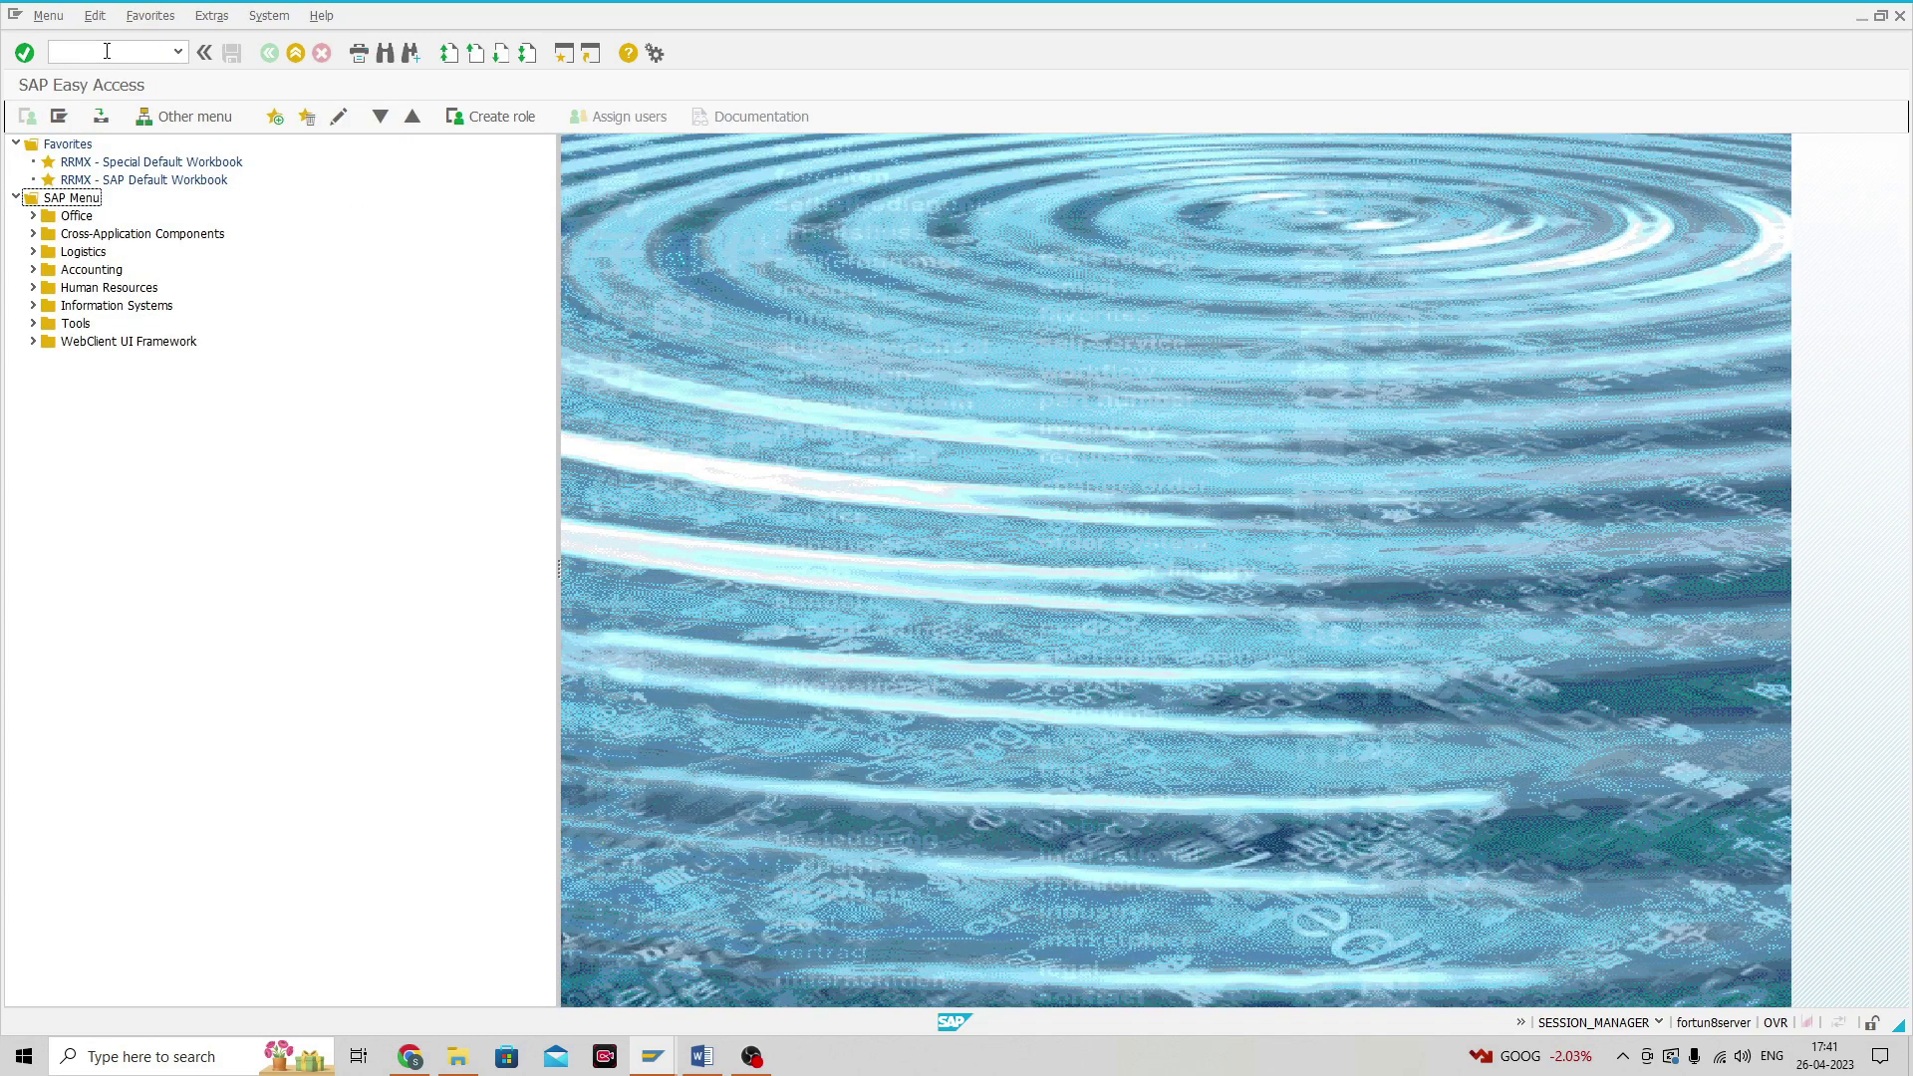
Browse the menu bar's menus and close them again
click(48, 15)
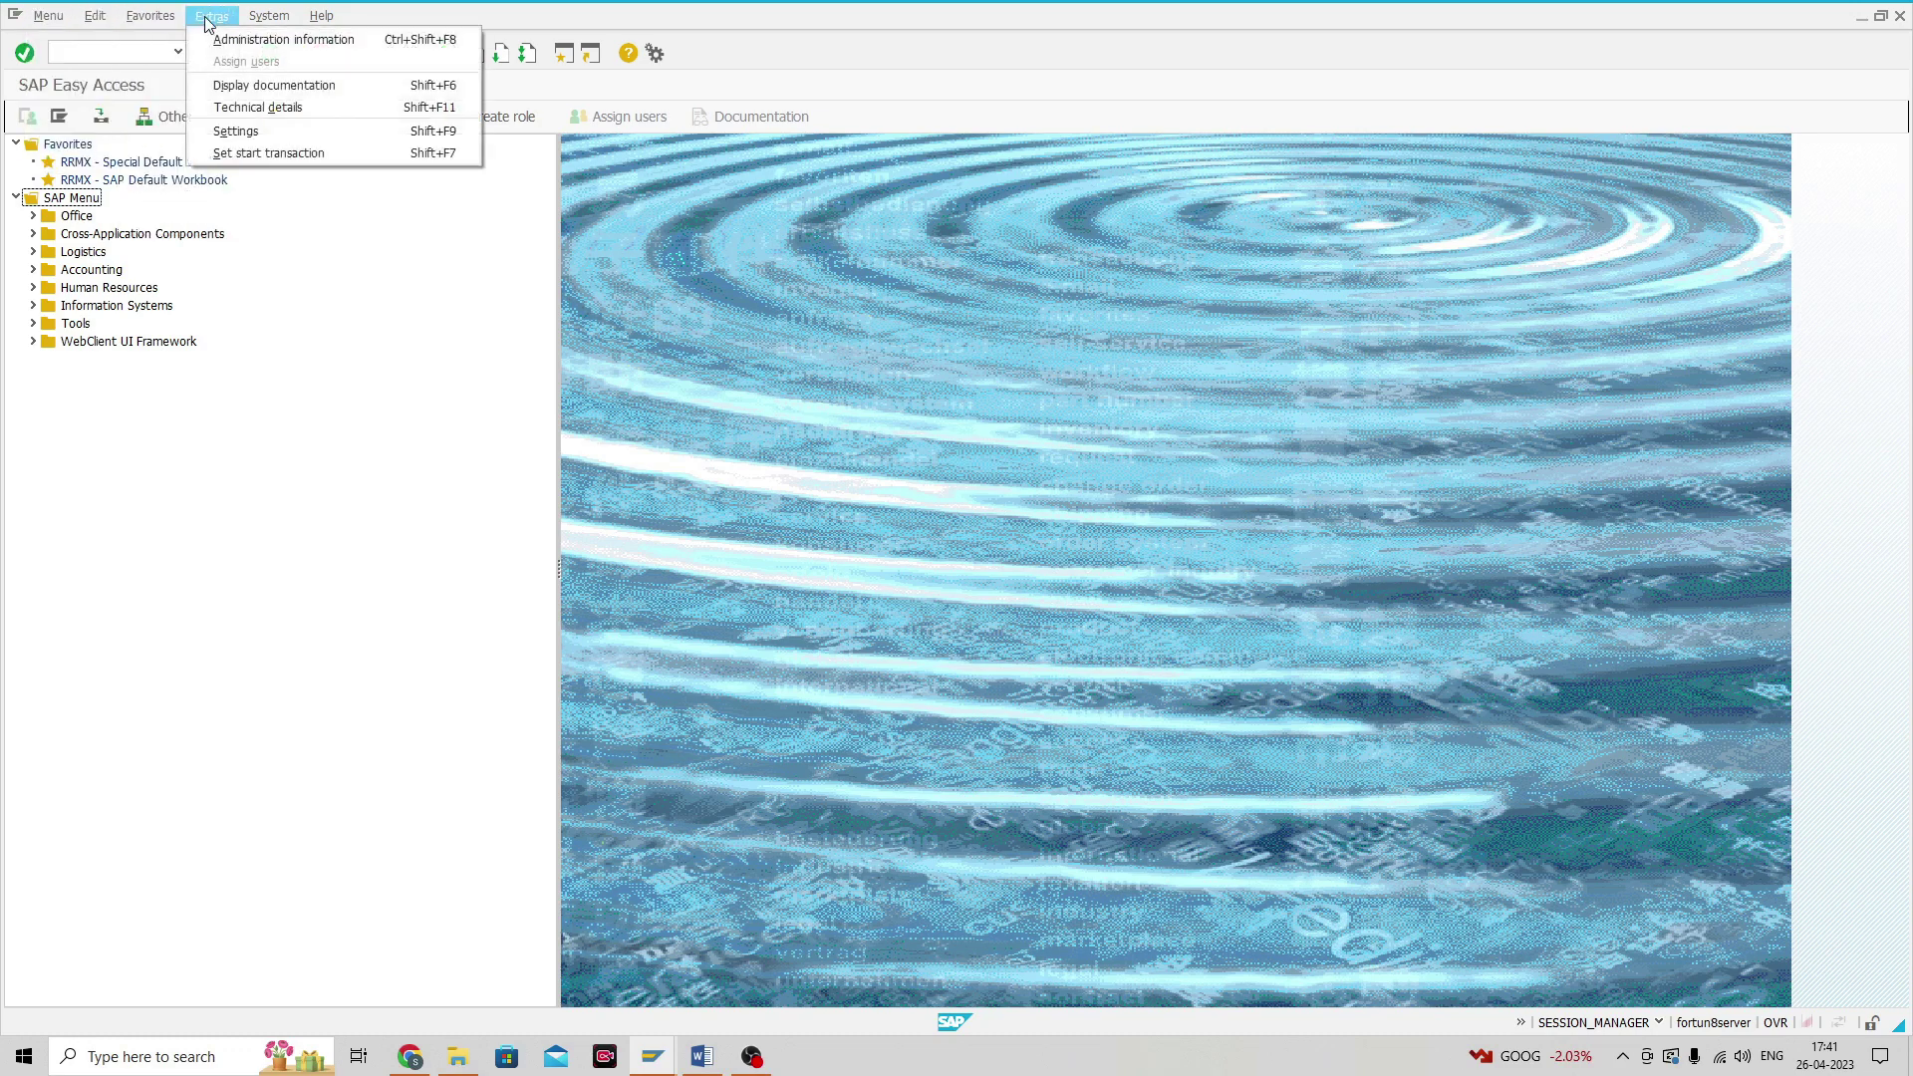
mouse_move(293, 24)
click(664, 11)
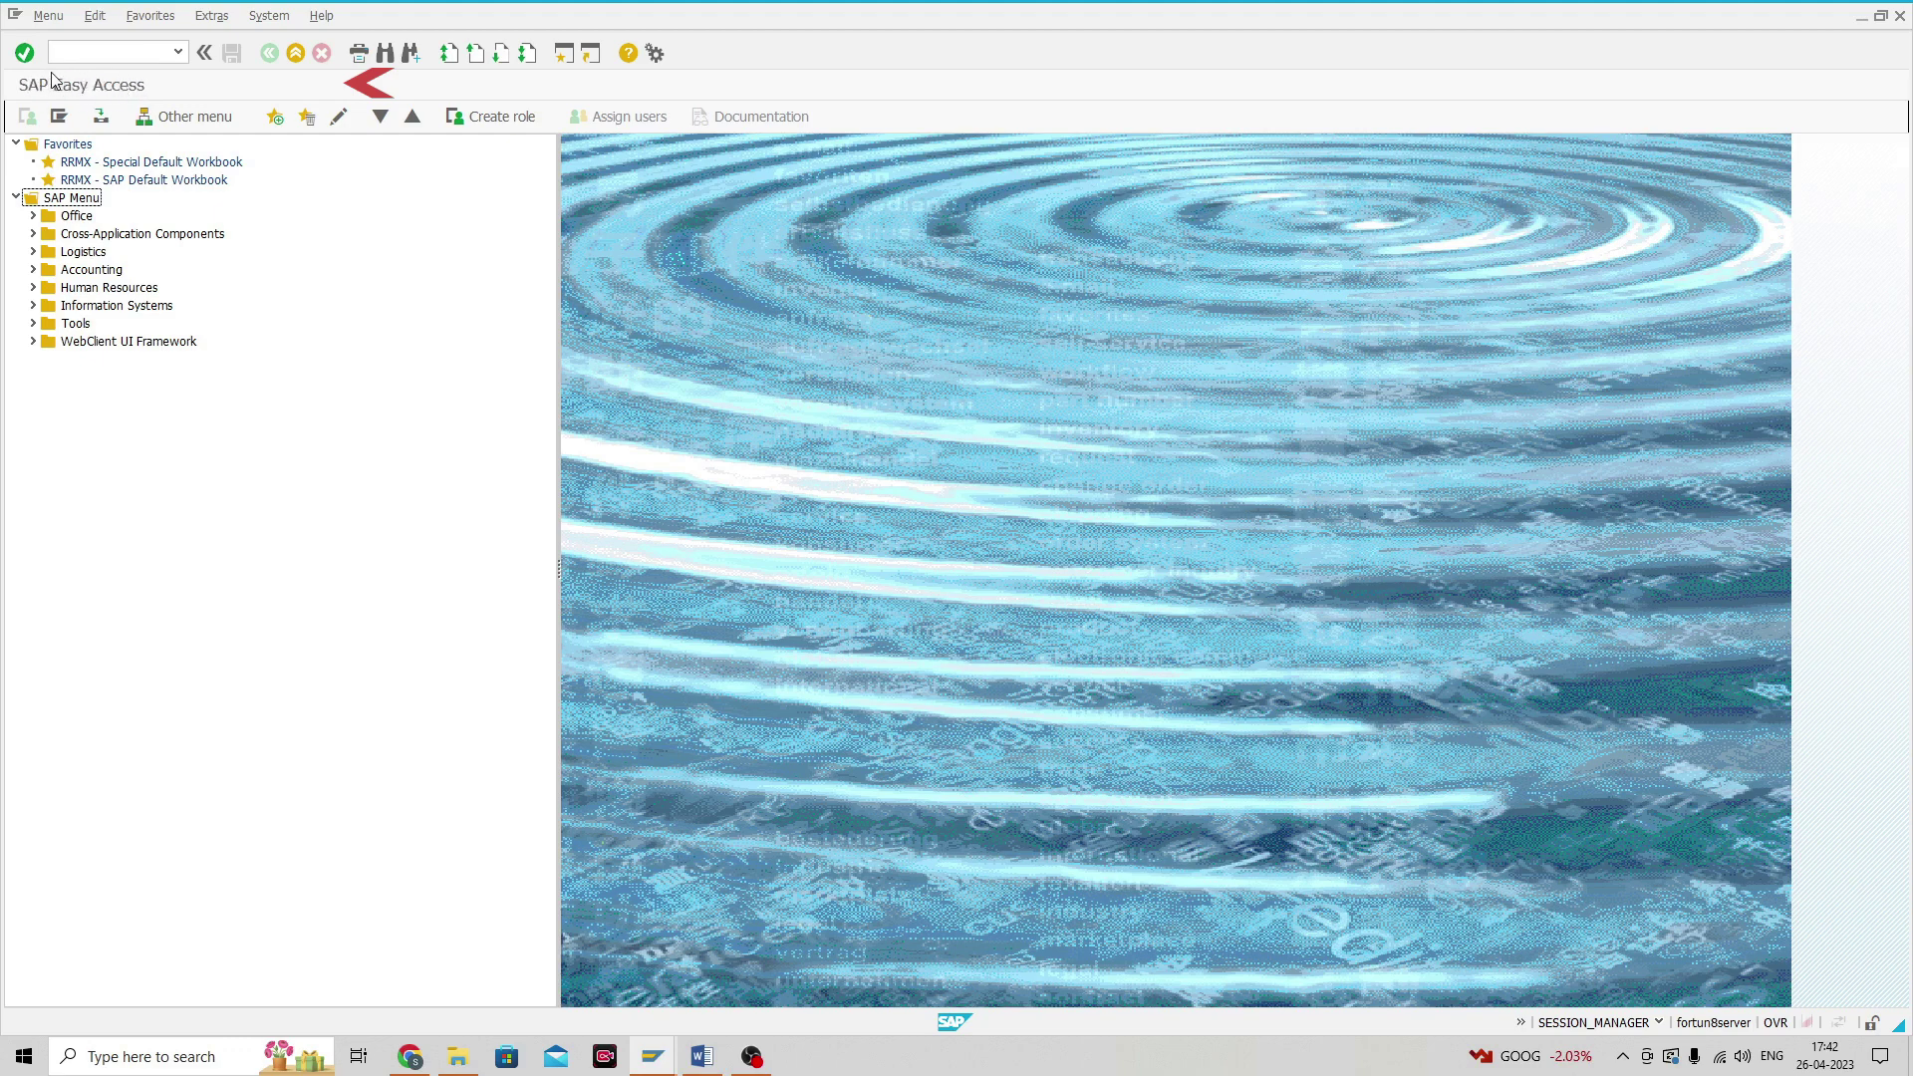
Open the display material BOM and purchase order display transactions, cancelling each back to Easy Access
click(106, 55)
key(Return)
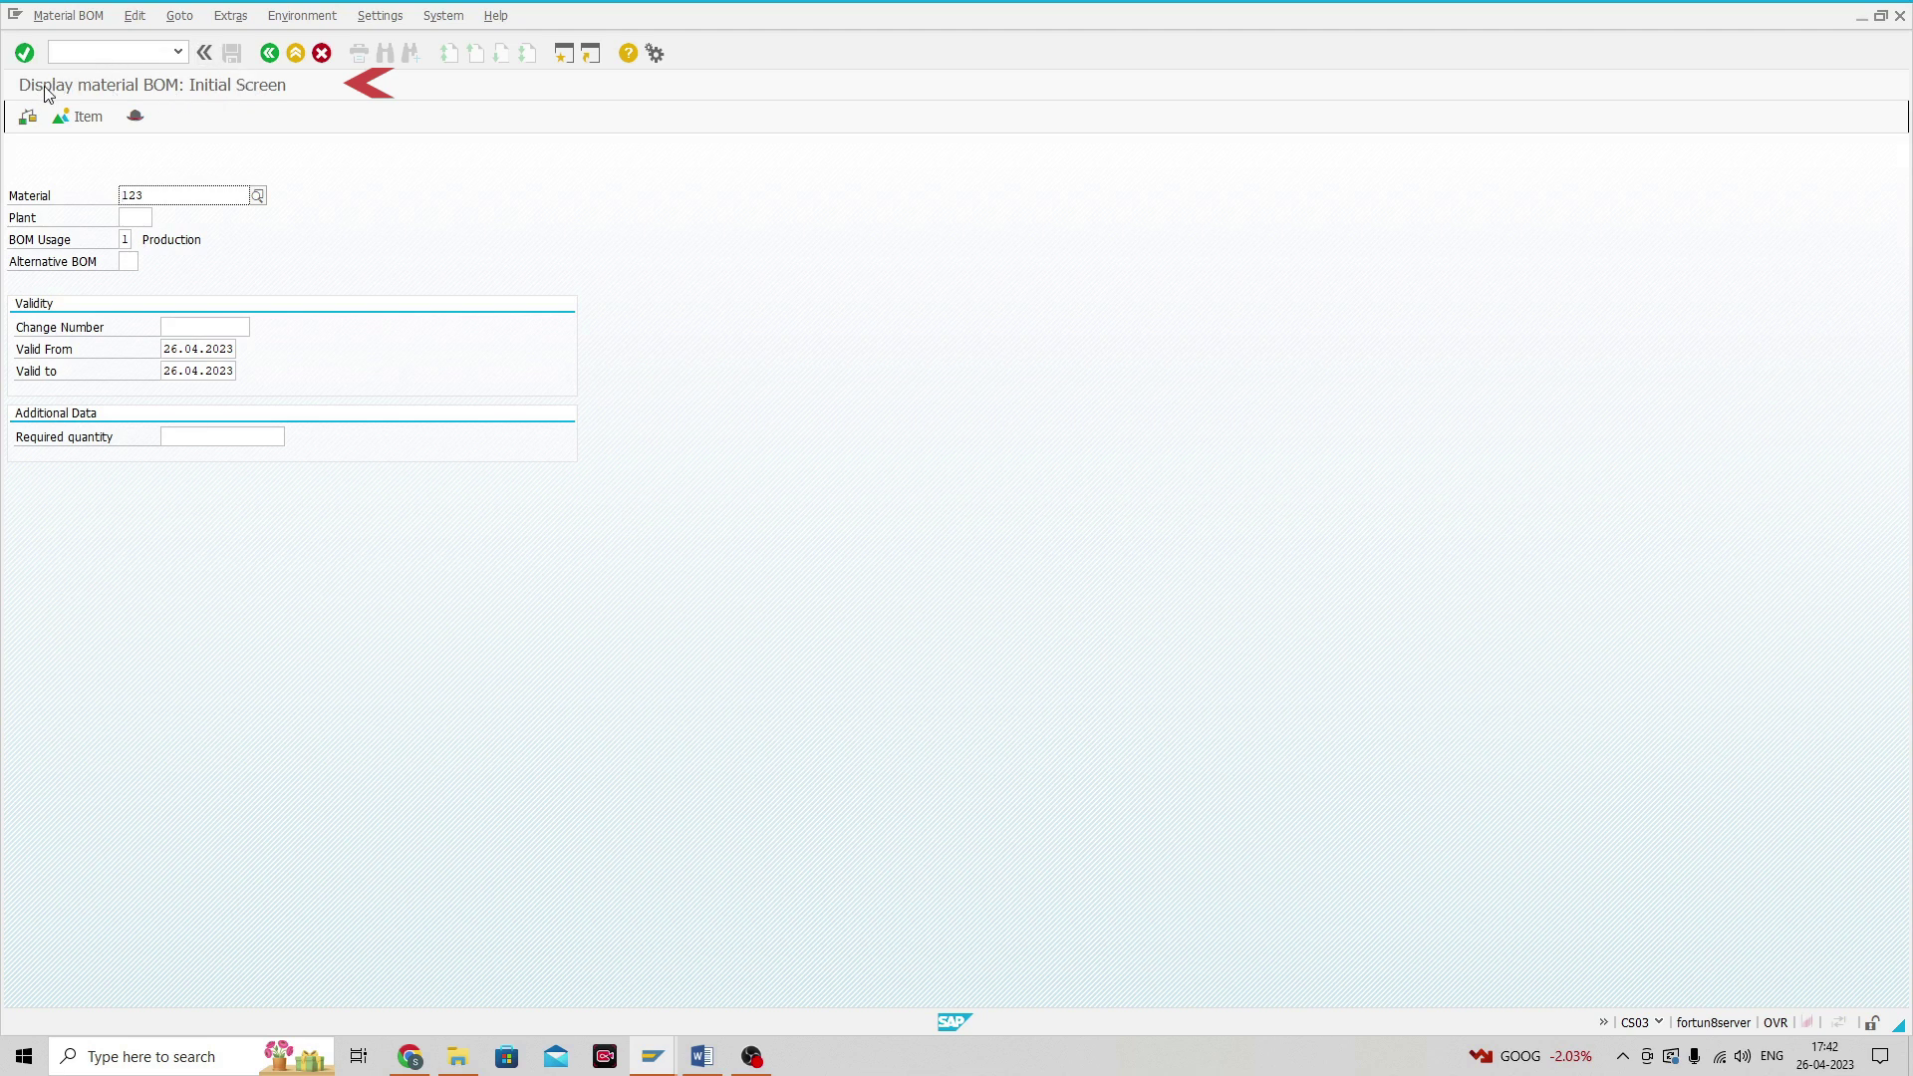
click(321, 53)
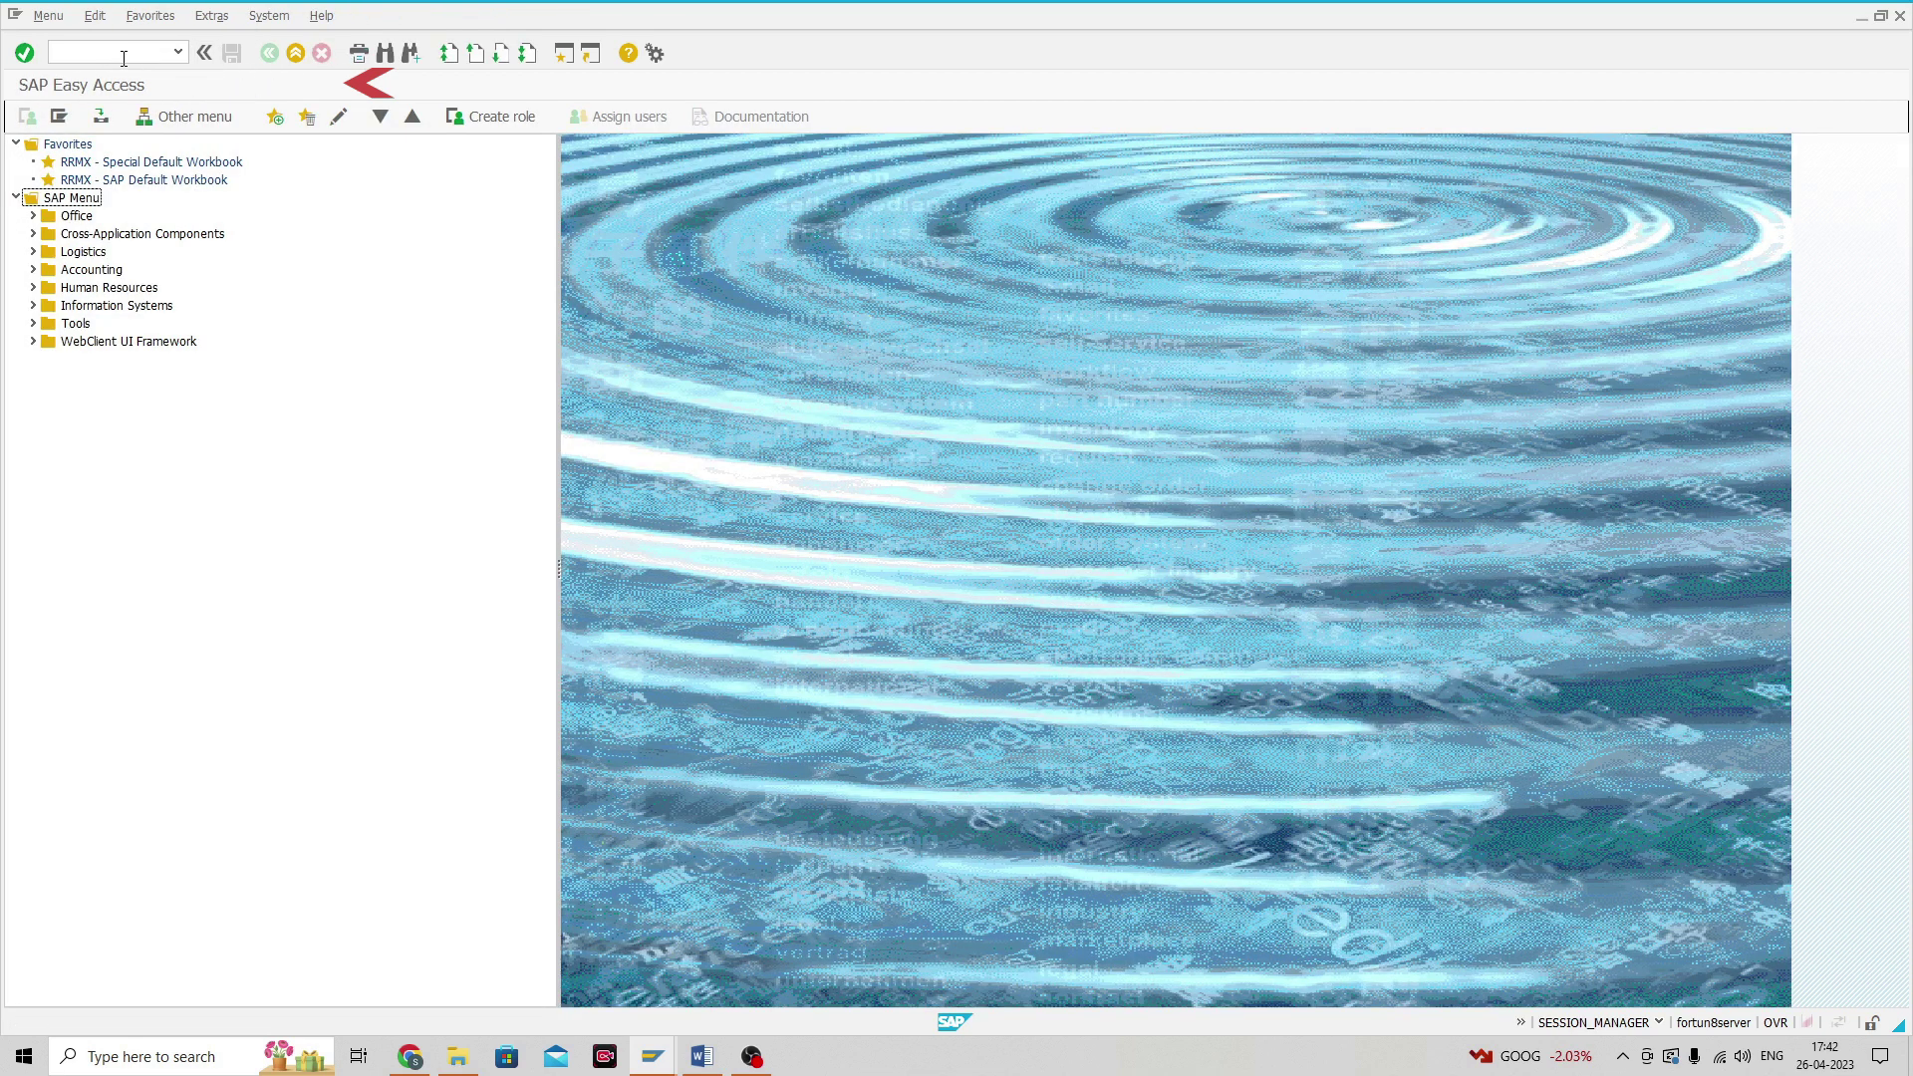
click(123, 54)
key(Return)
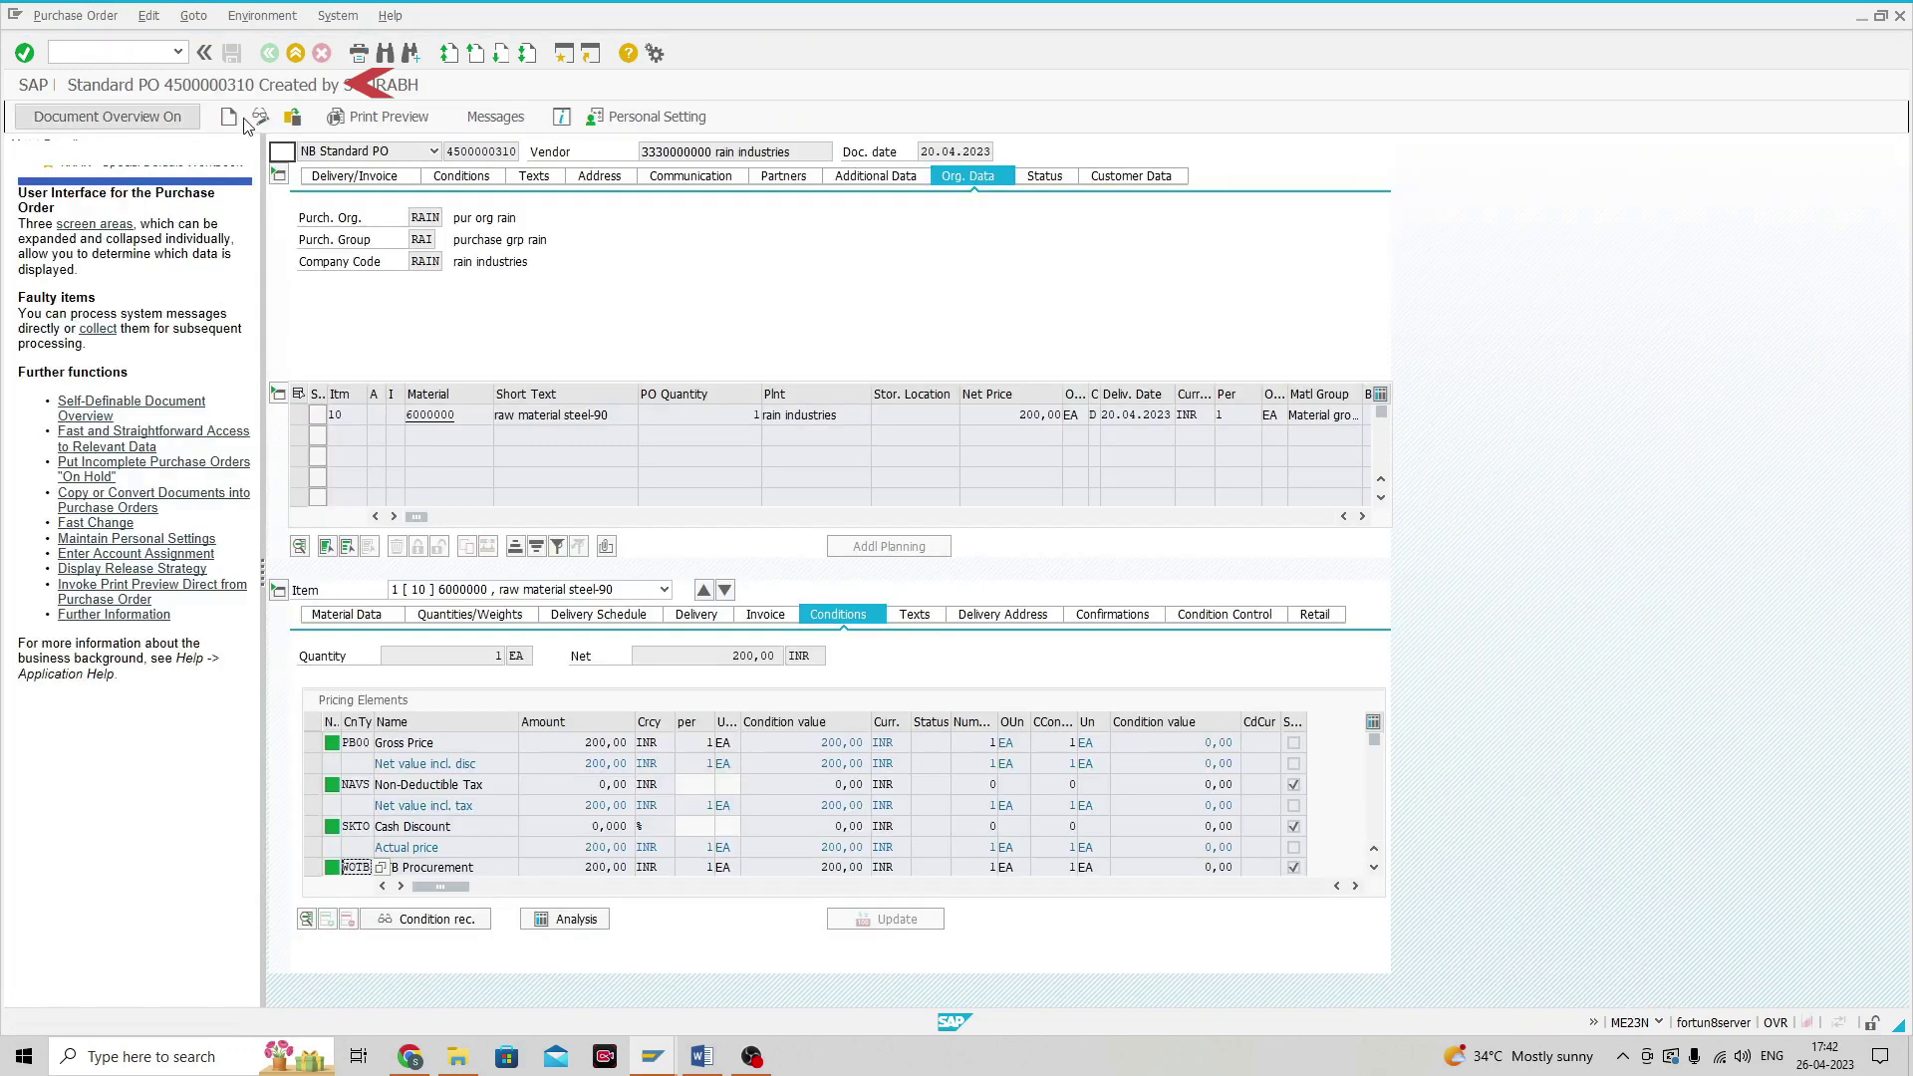
click(322, 54)
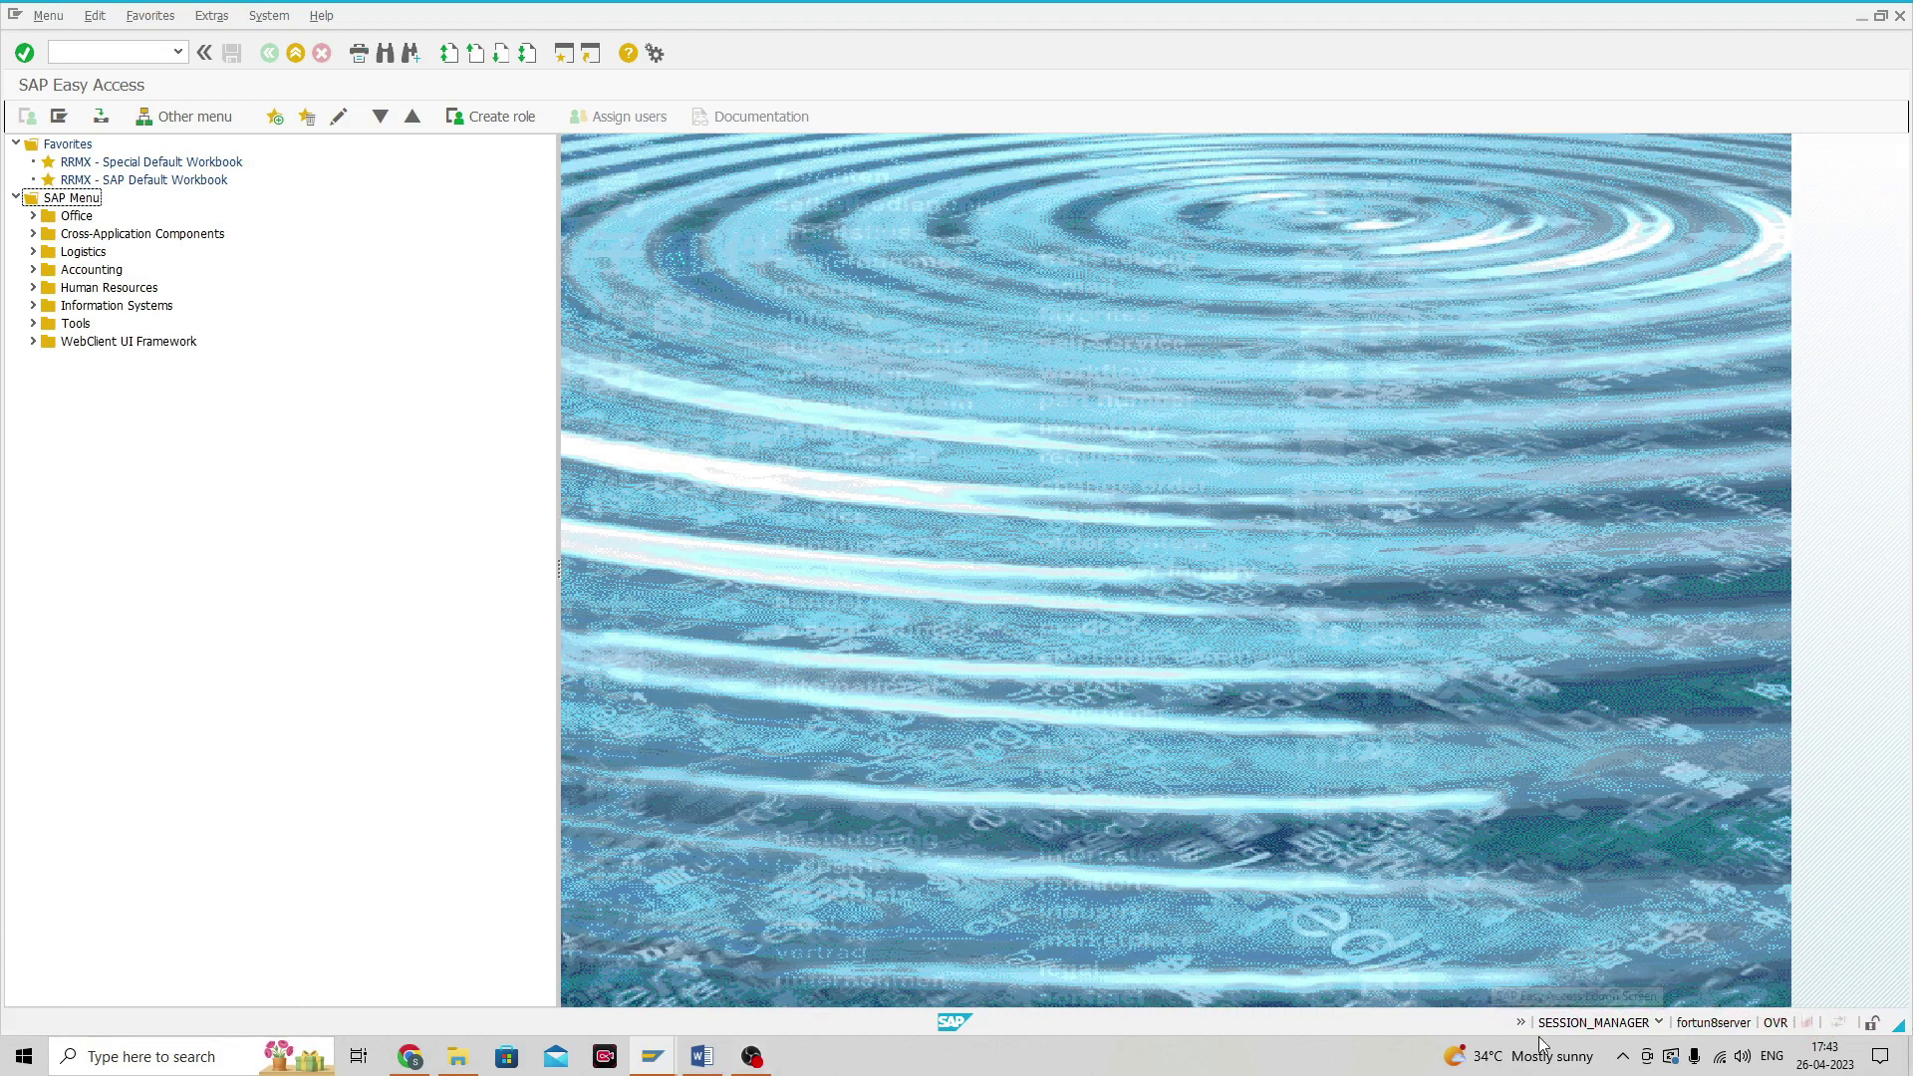
Show and hide the status bar system information, then toggle INS and back to OVR mode
click(1661, 1023)
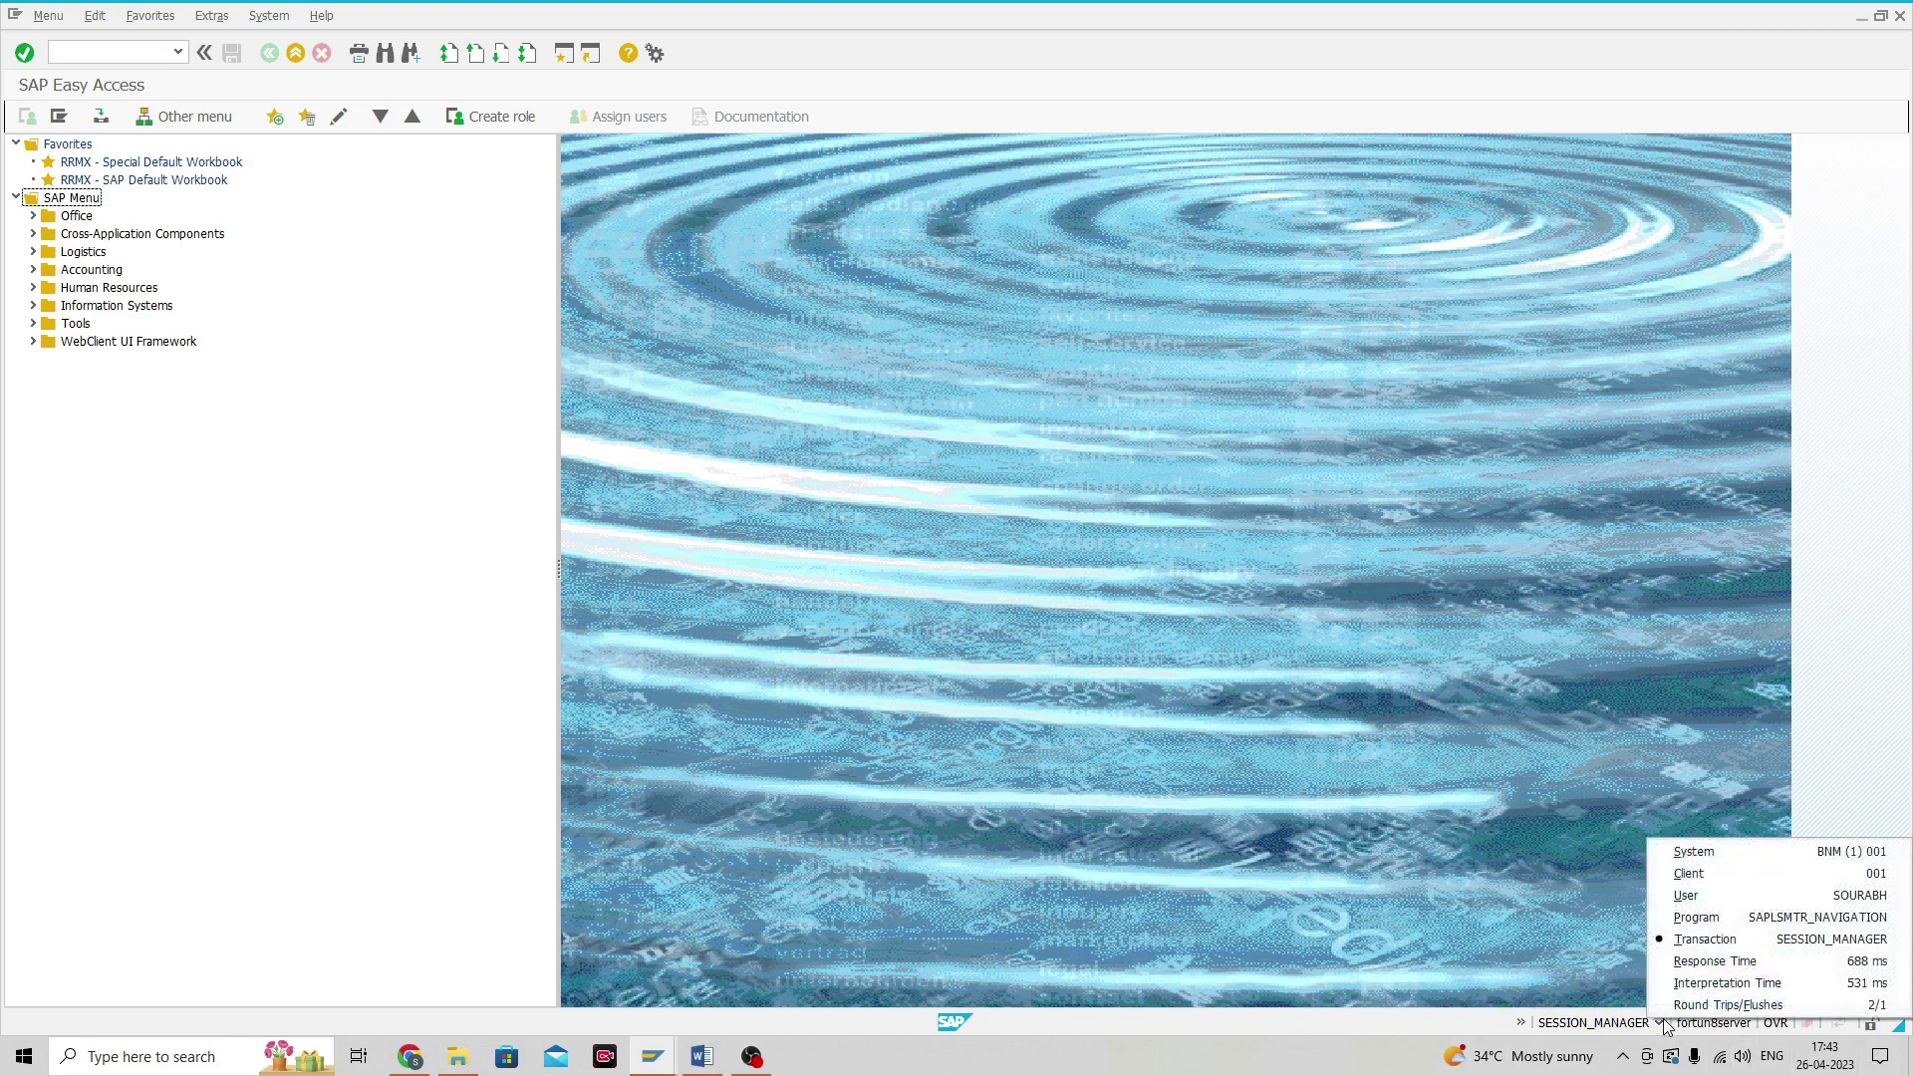
click(1663, 1022)
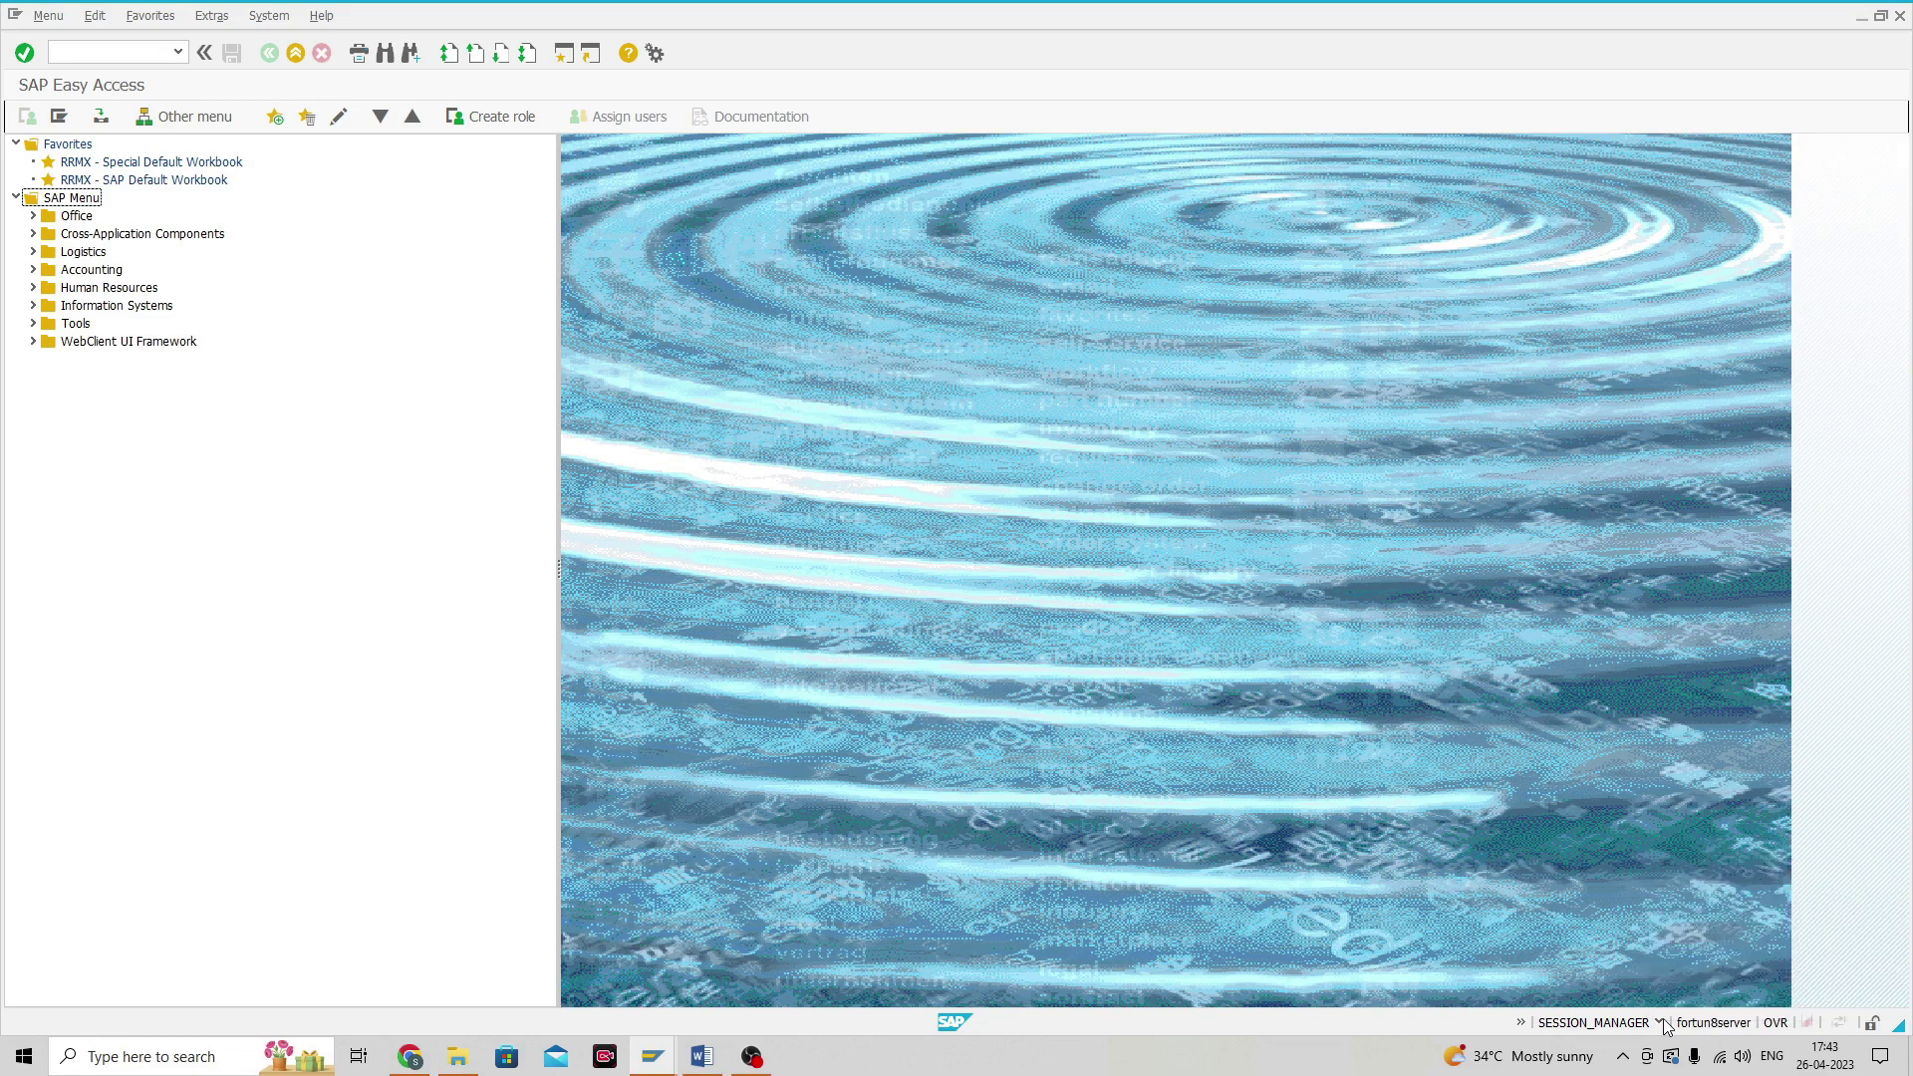
click(1780, 1024)
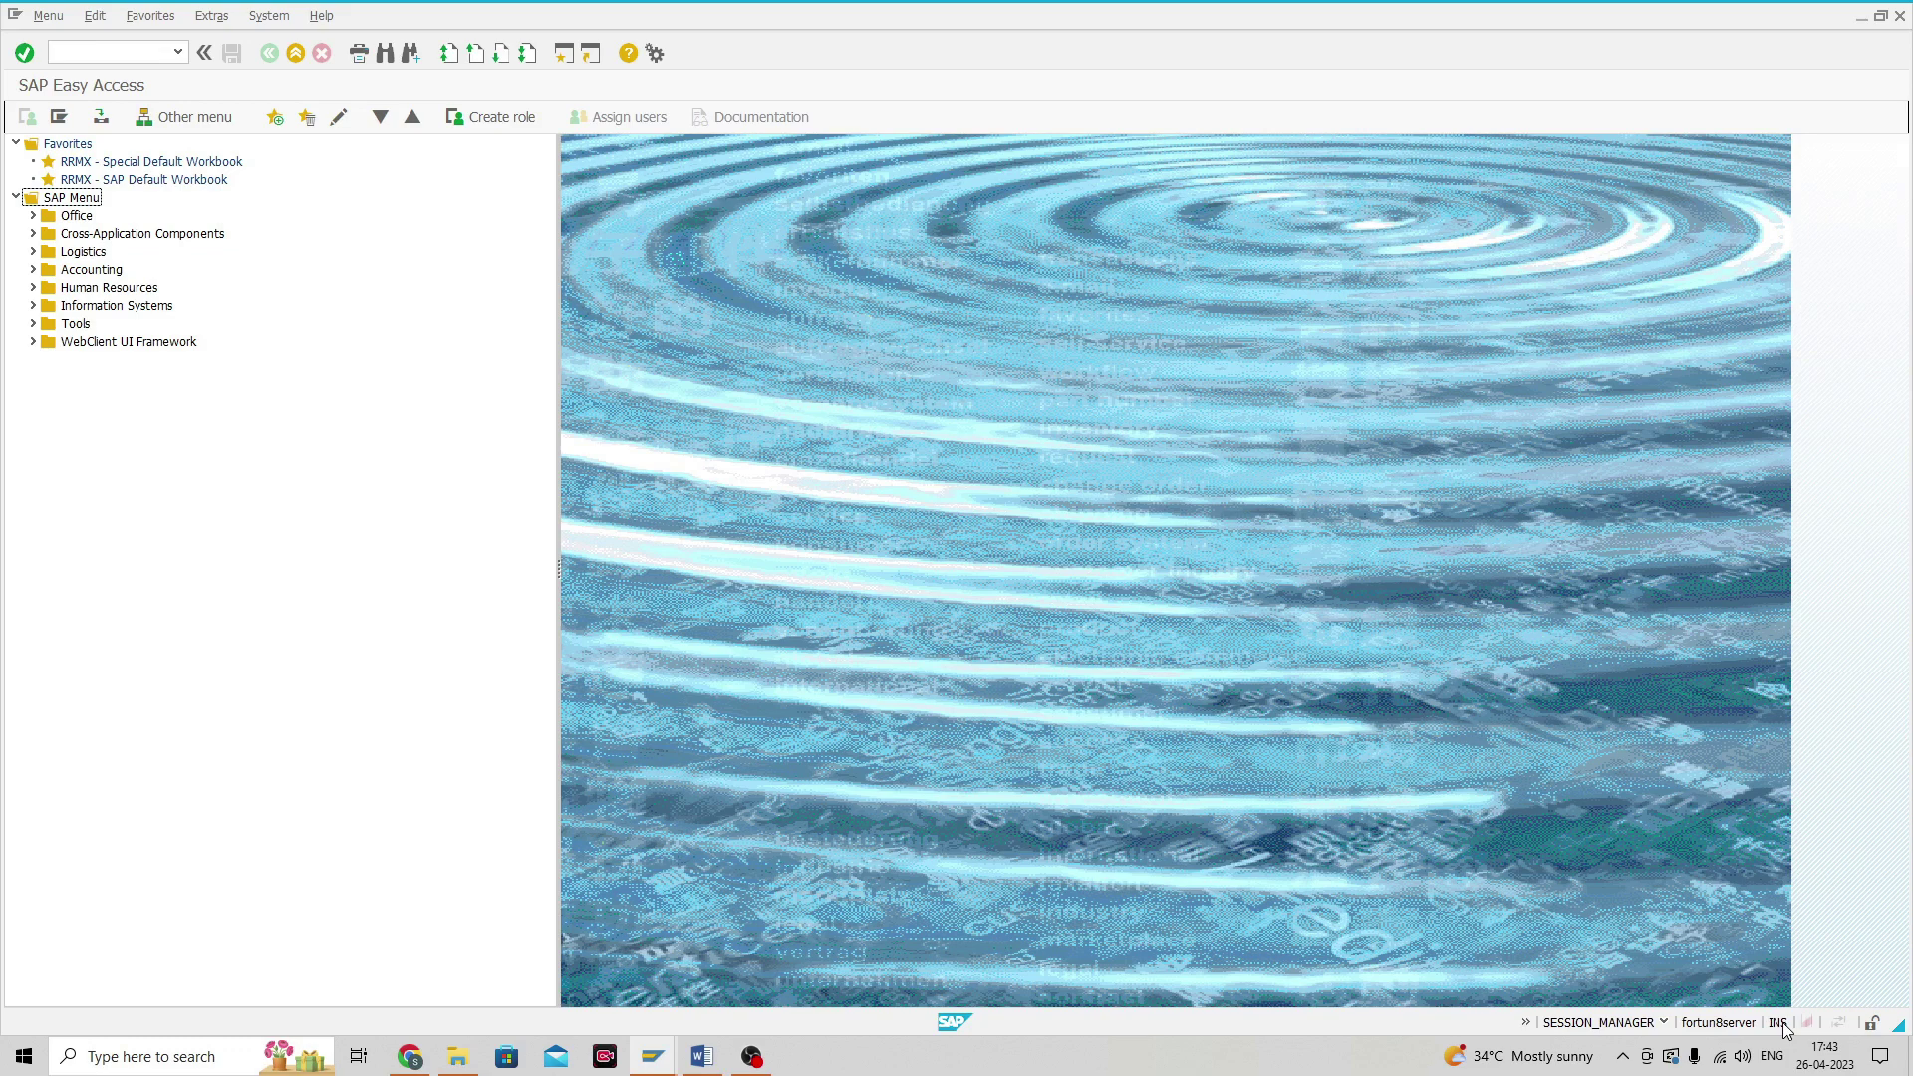
click(1780, 1023)
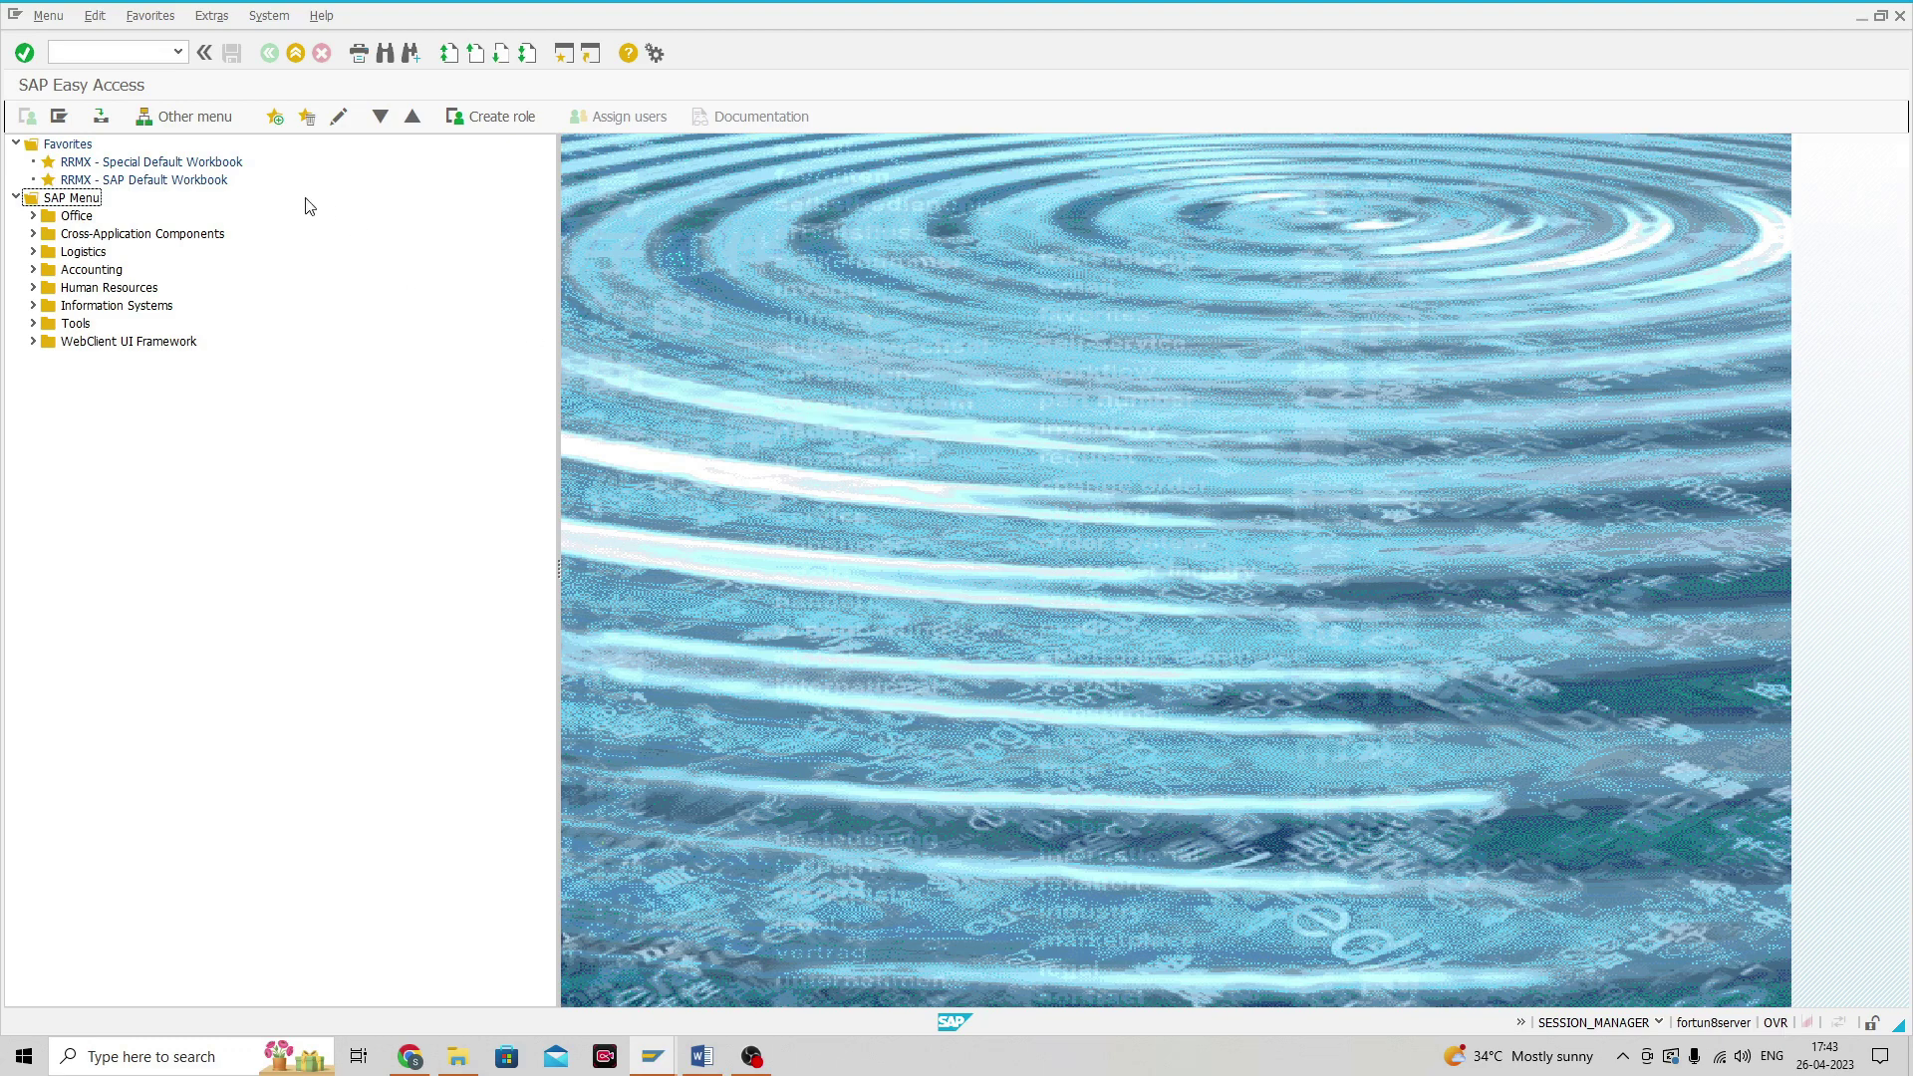
Open MB51 and enter 124 in the Material field, correcting a mistyped digit
click(83, 50)
text(mb51)
key(Return)
text(1)
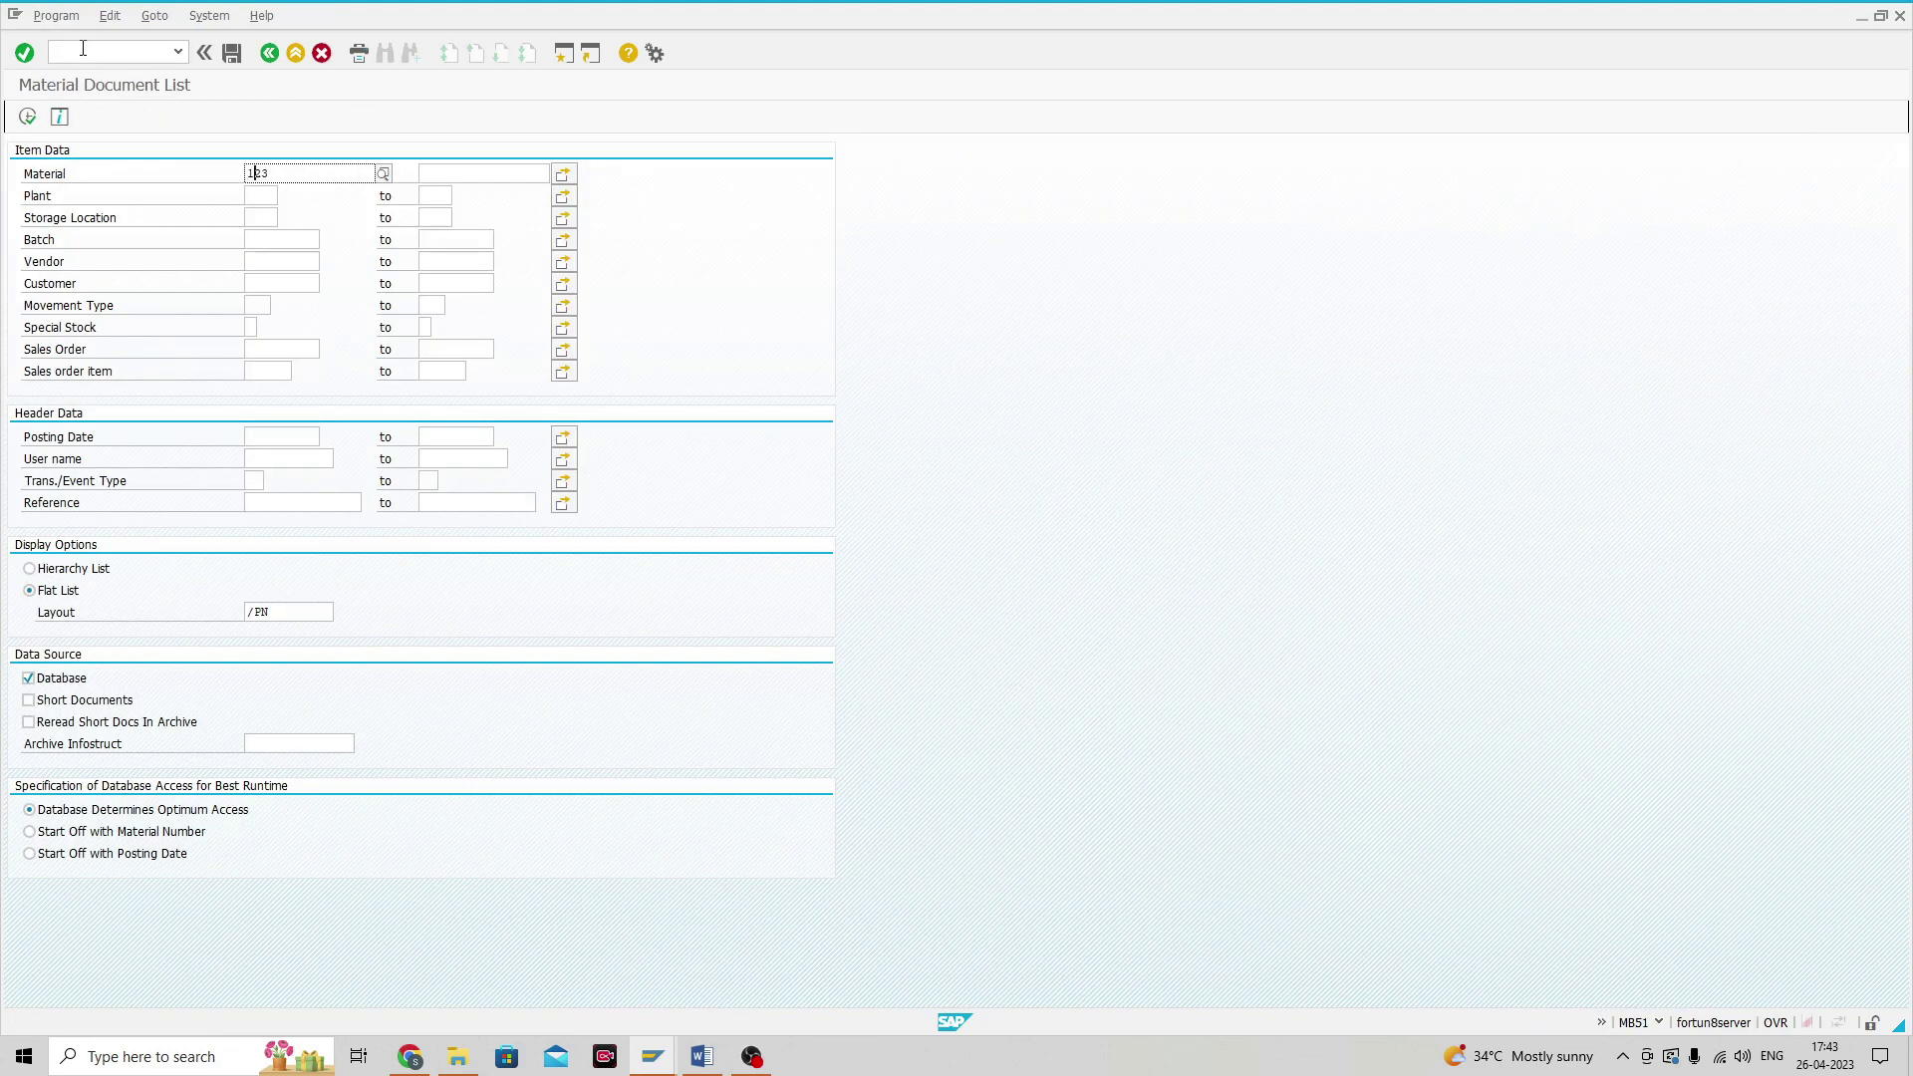
text(24)
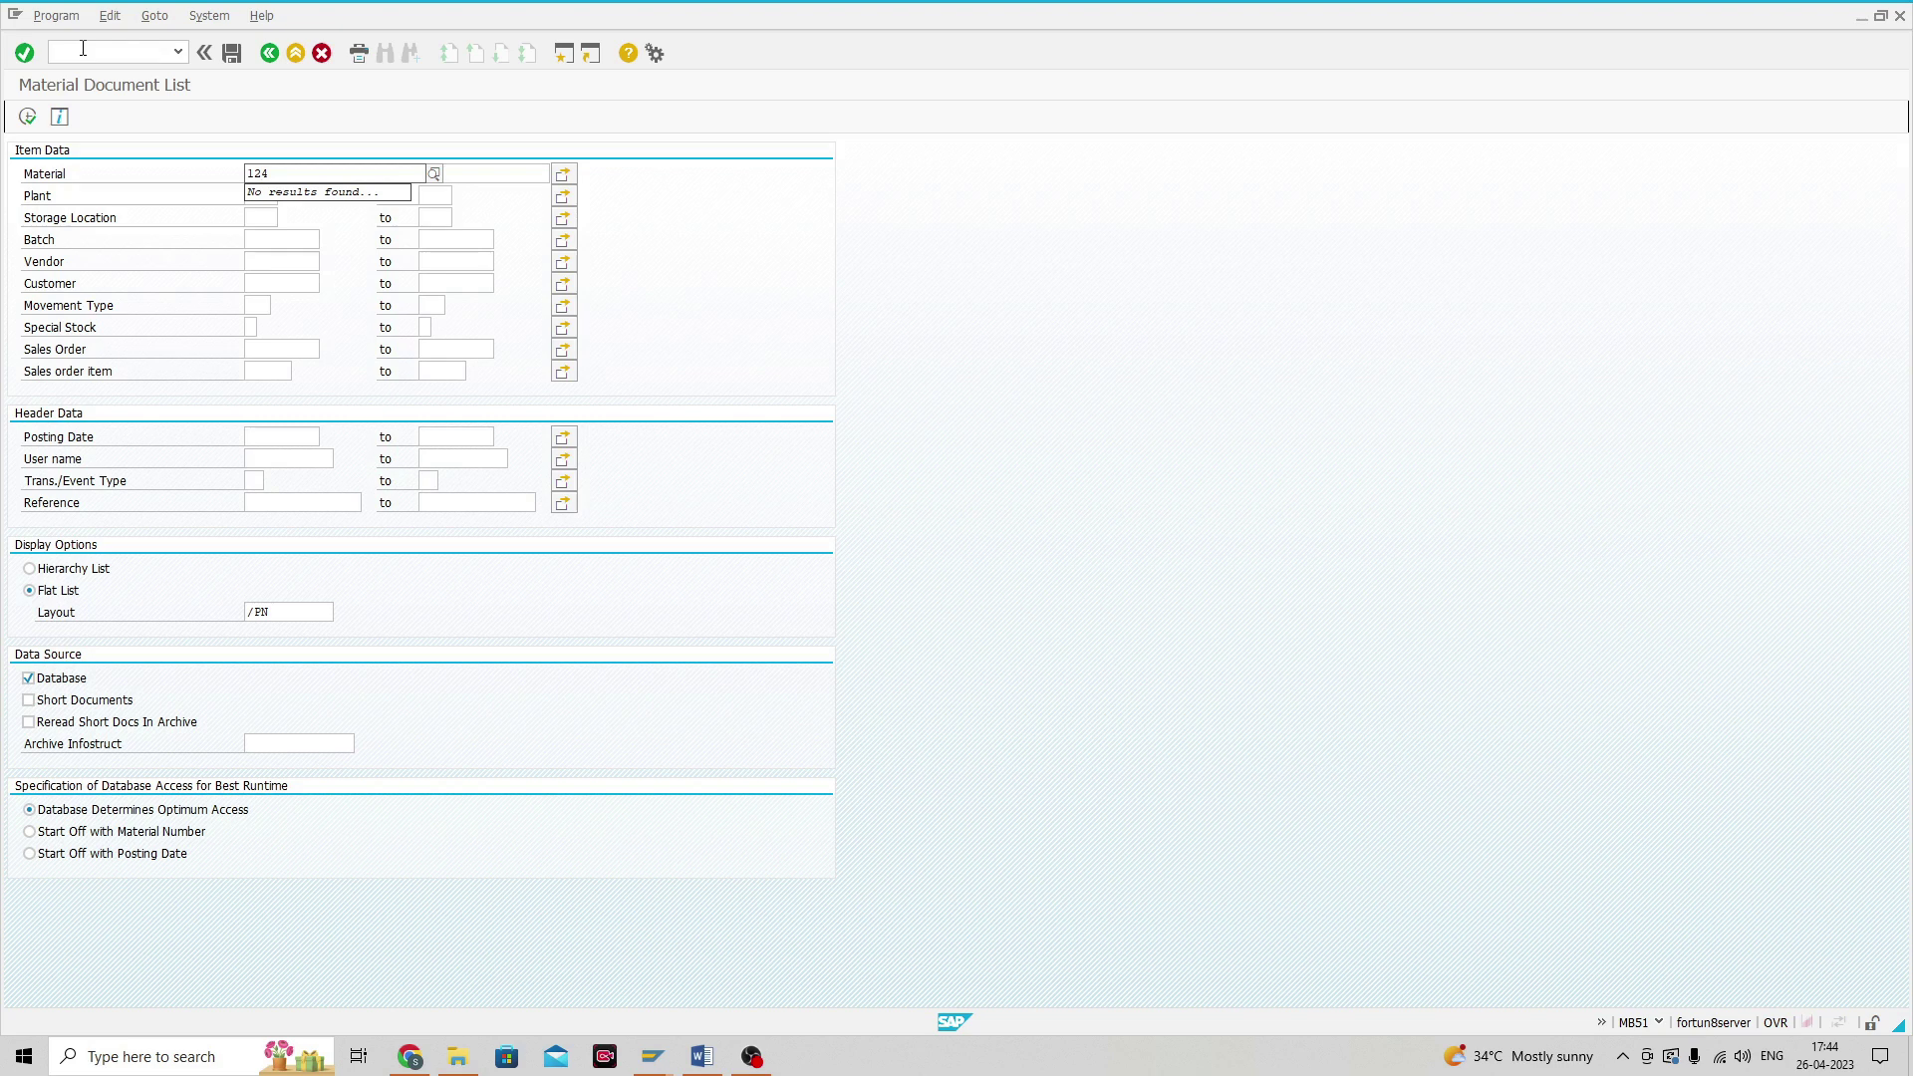
text(3)
key(BackSpace)
text(4)
Switch to INS mode, insert 3 to make material 1234, and execute the search
click(1776, 1023)
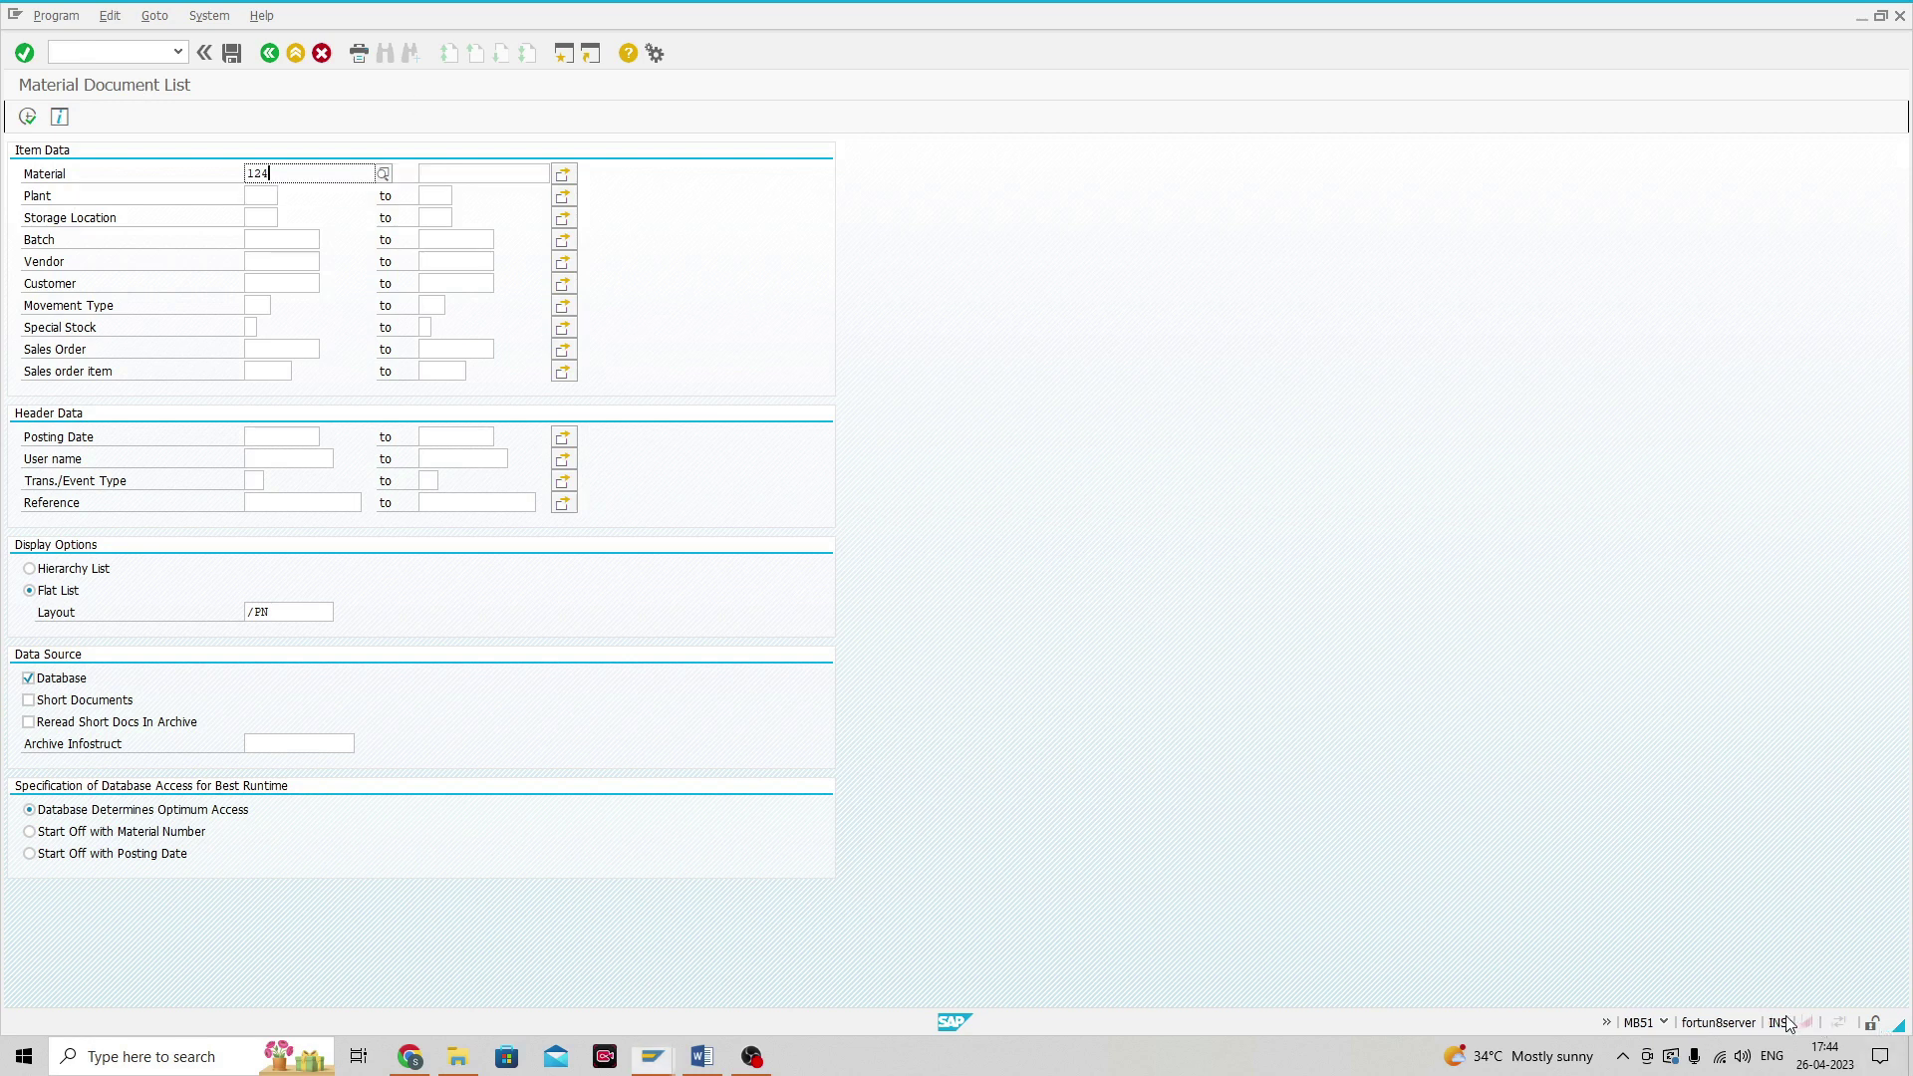
click(262, 170)
text(34)
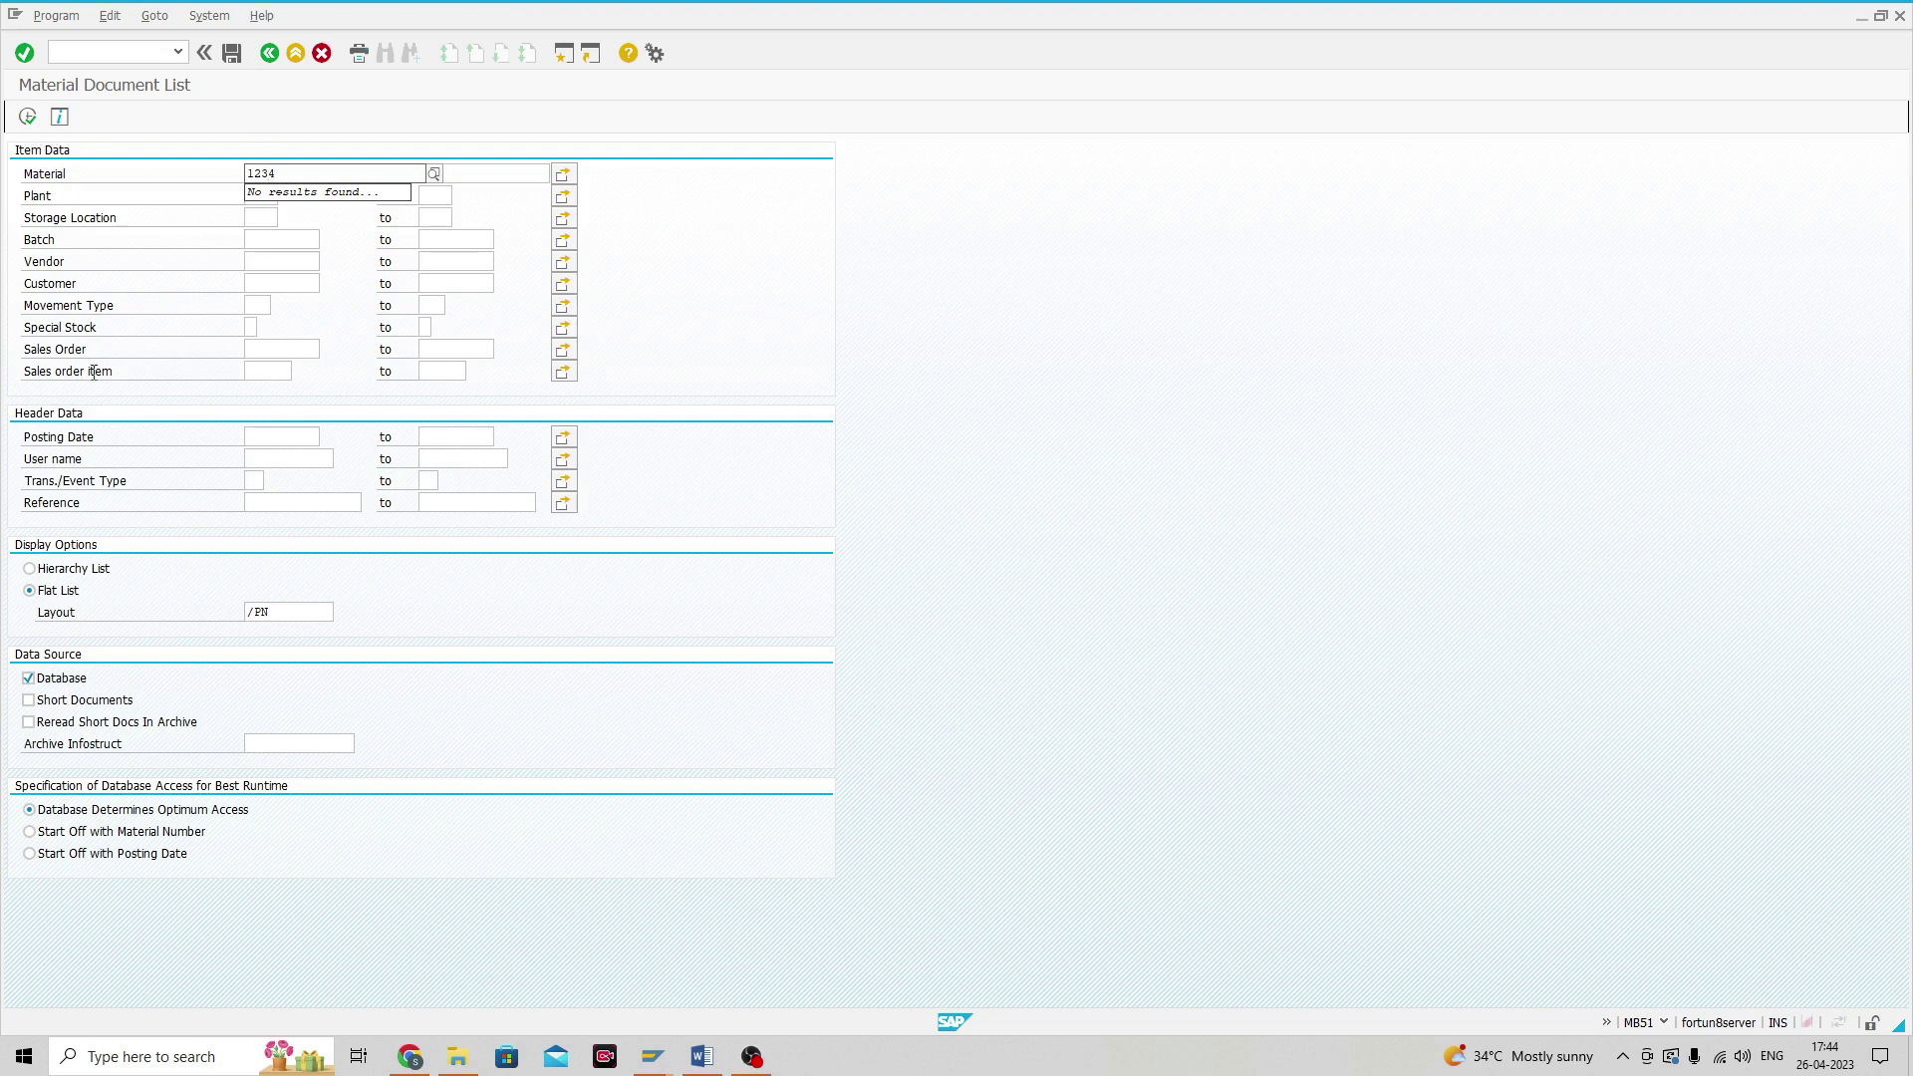
click(27, 117)
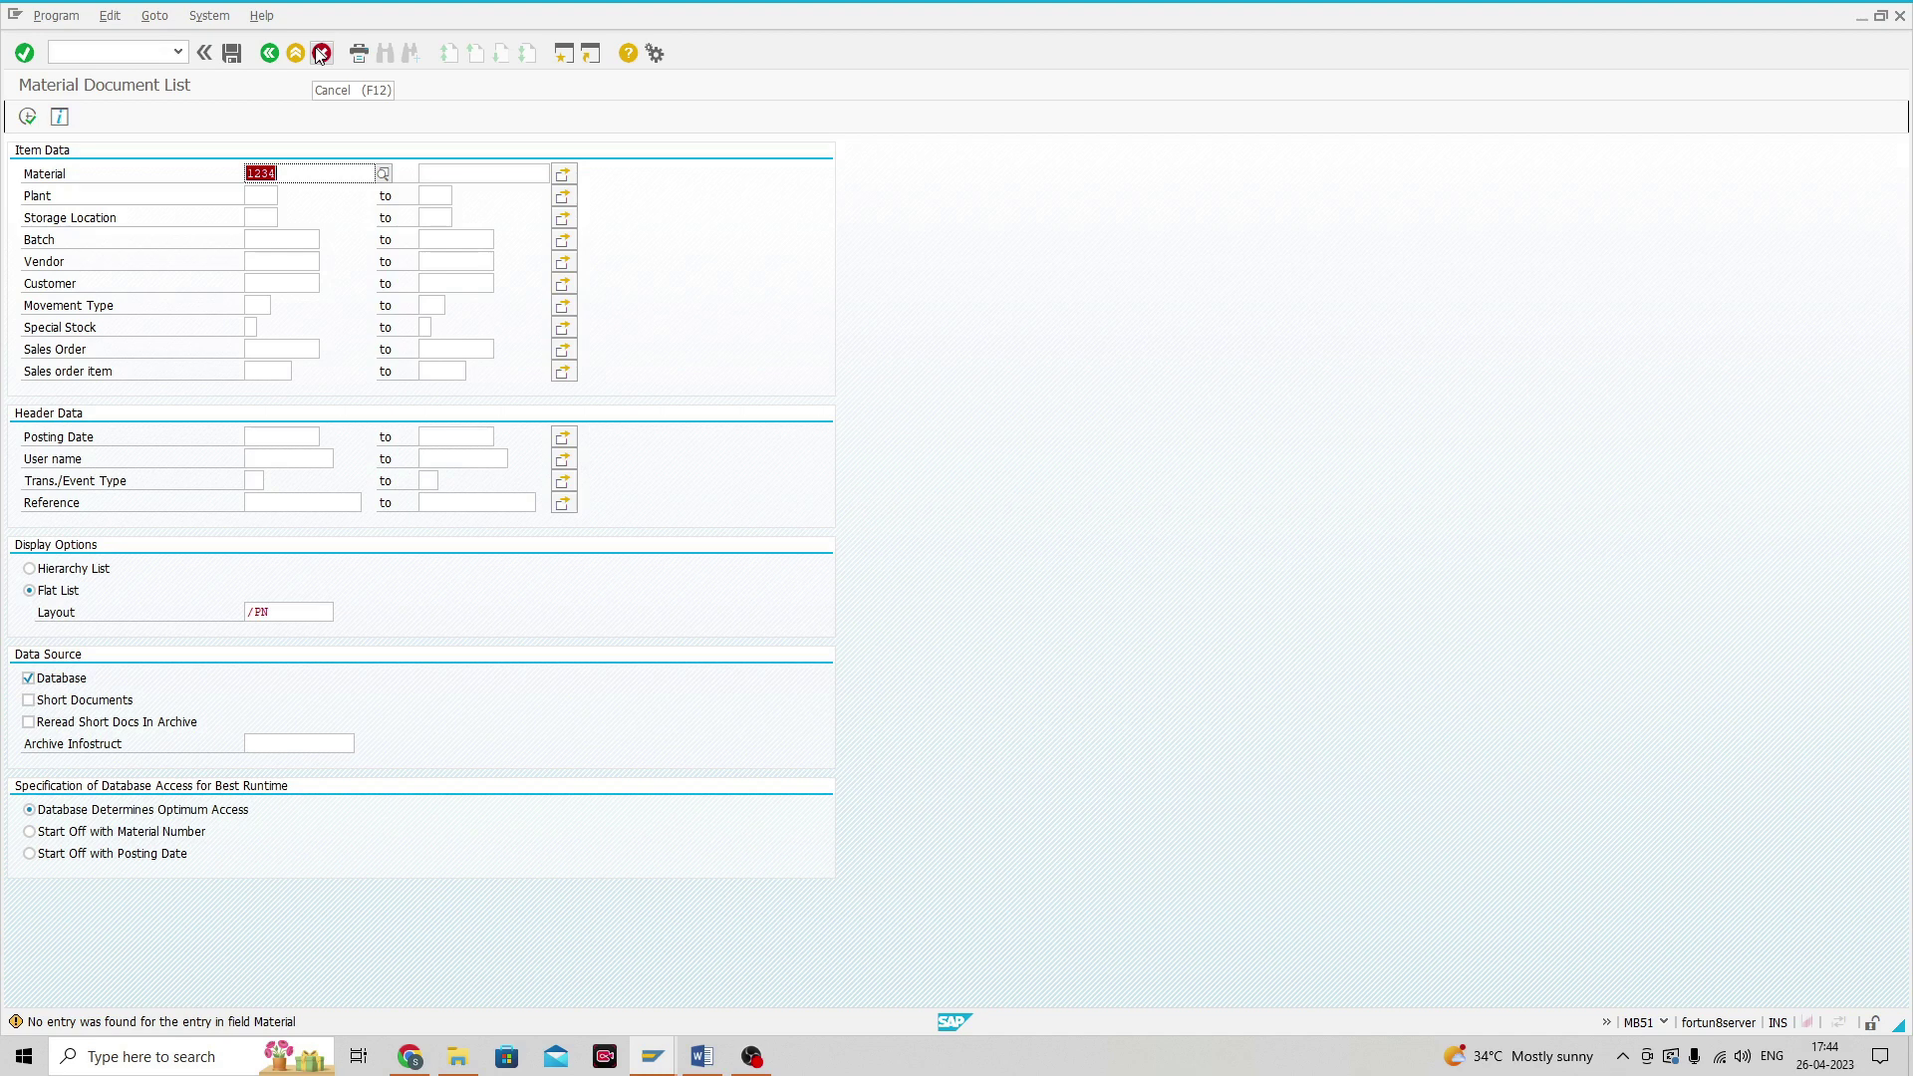
Cancel out of the MB51 list after 'No entry was found', returning to Easy Access
click(320, 53)
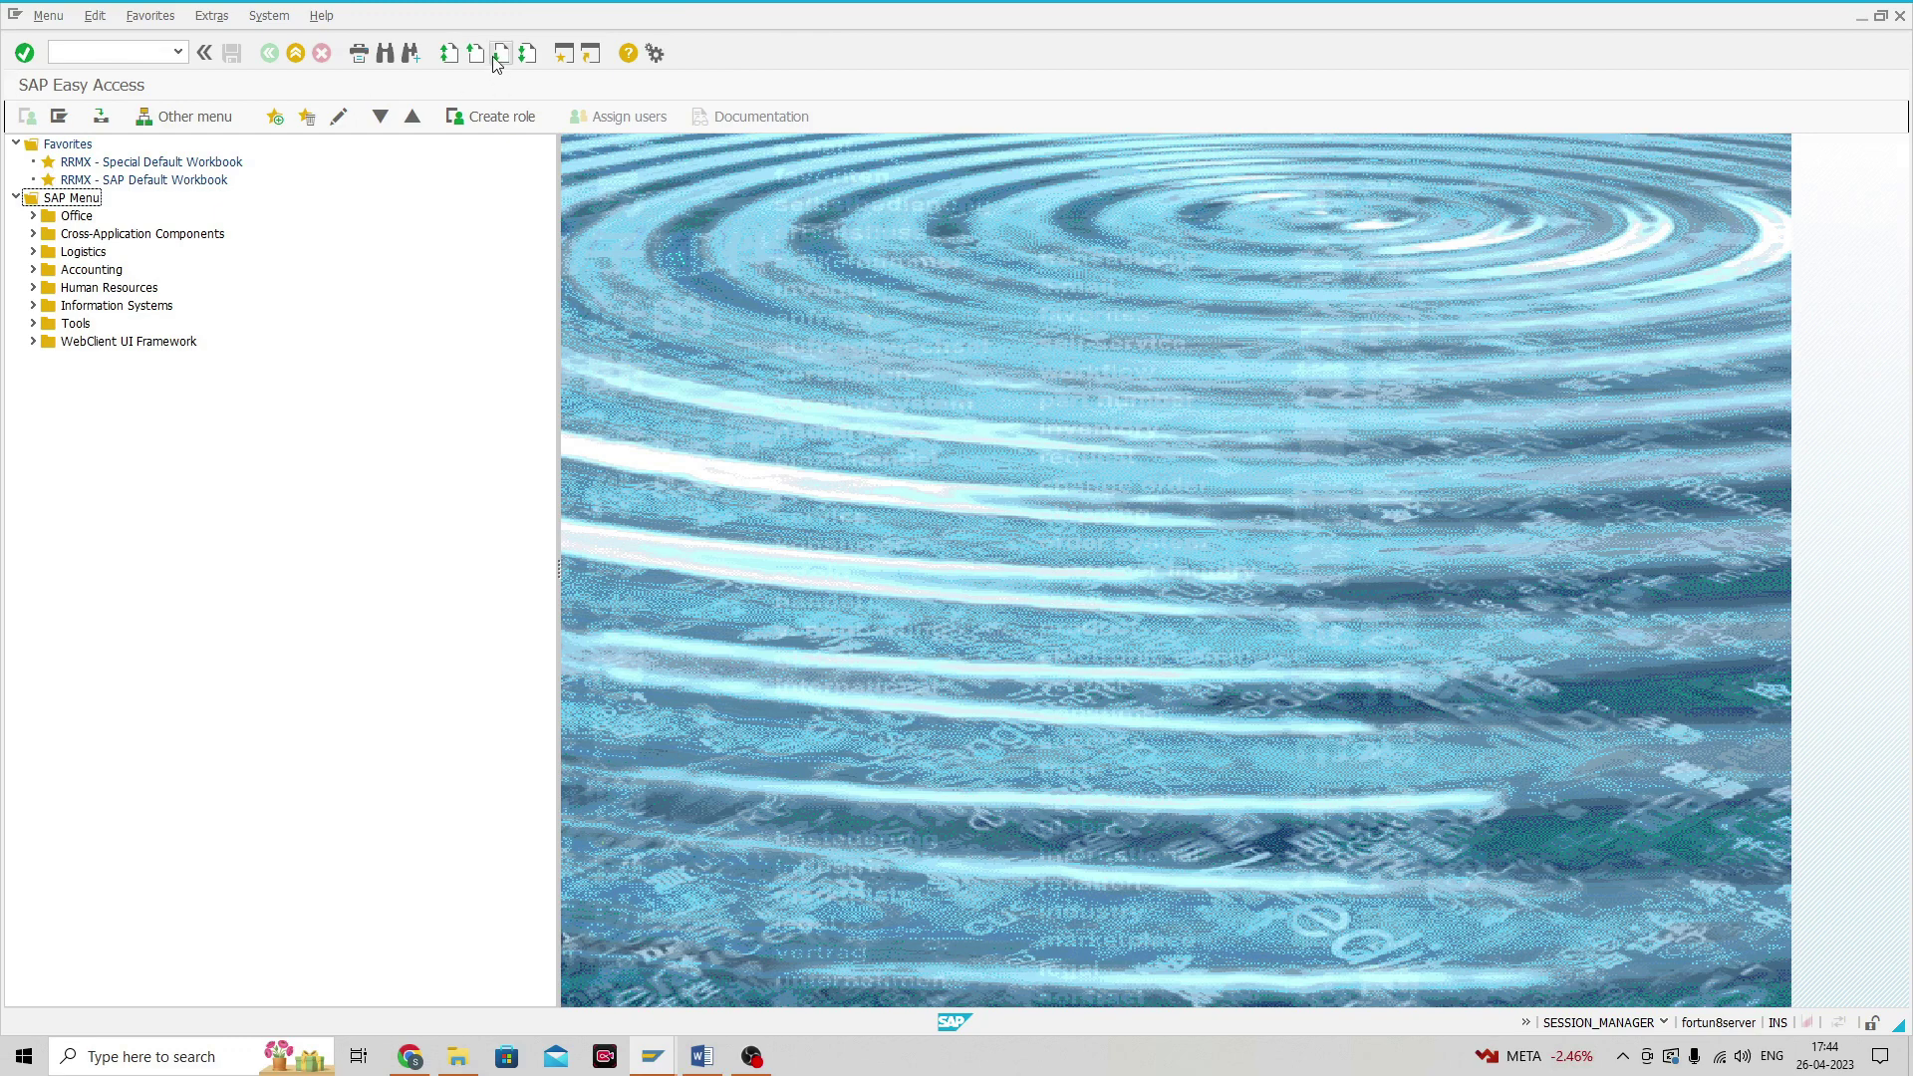
click(63, 52)
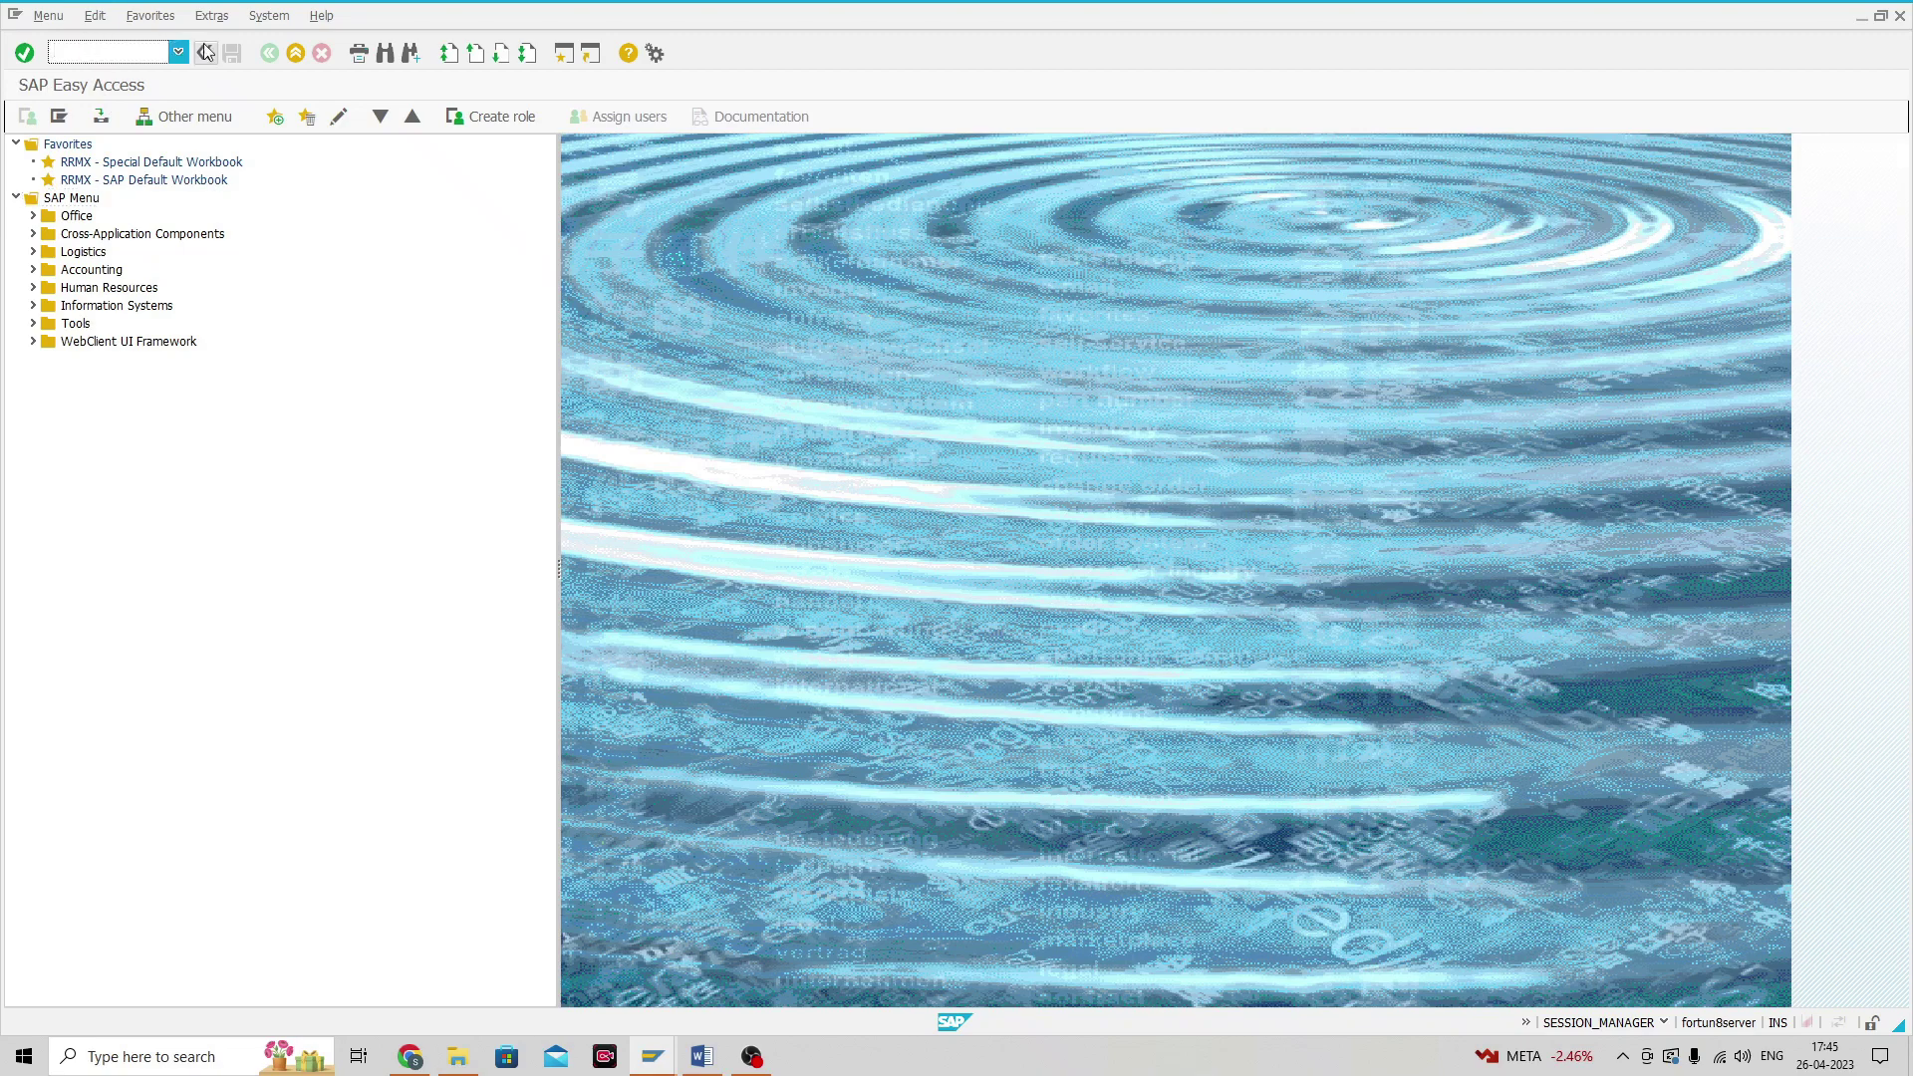